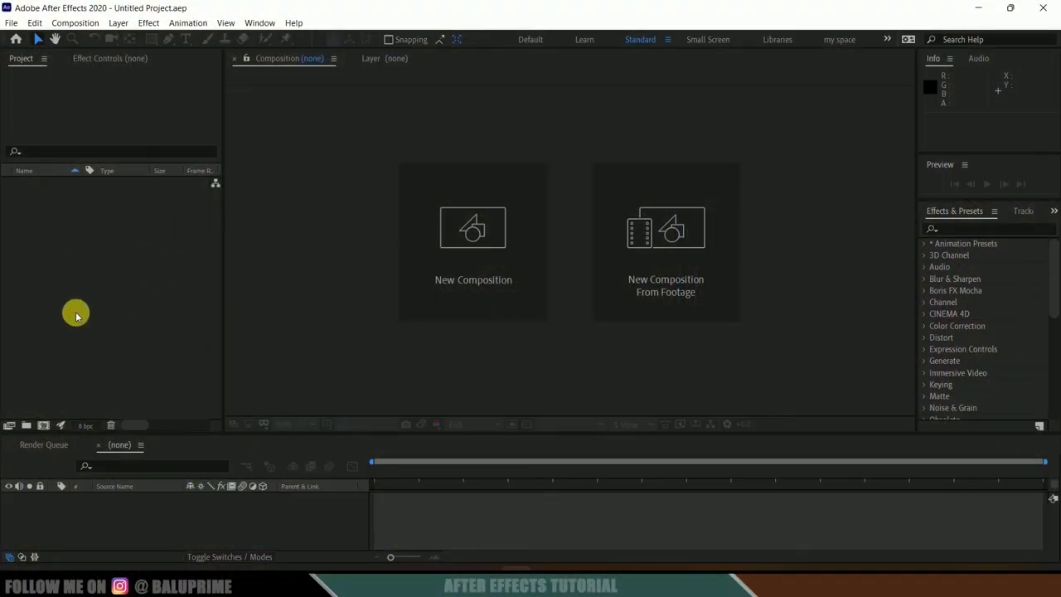
Import production ID_4525346.mp4 into the project and build a composition from it
right_click(72, 233)
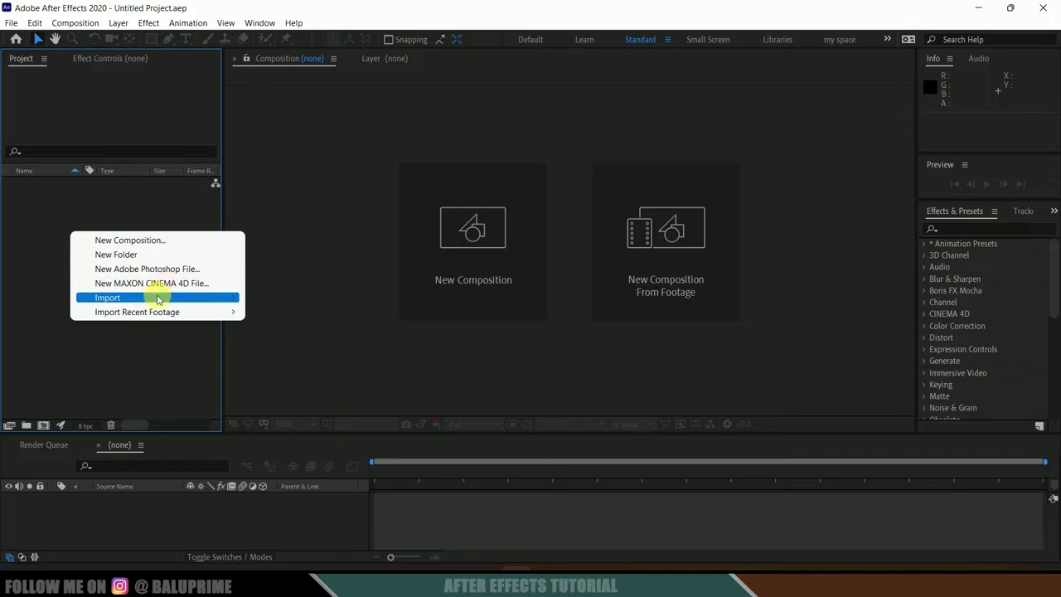
mouse_move(158, 300)
click(569, 590)
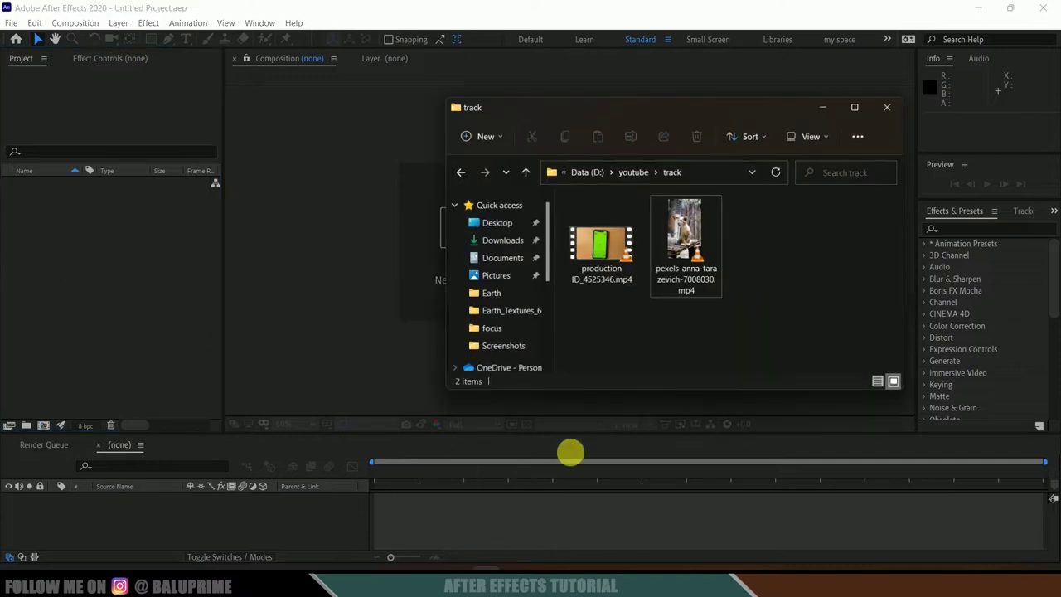
drag(602, 241, 80, 271)
drag(41, 182, 44, 425)
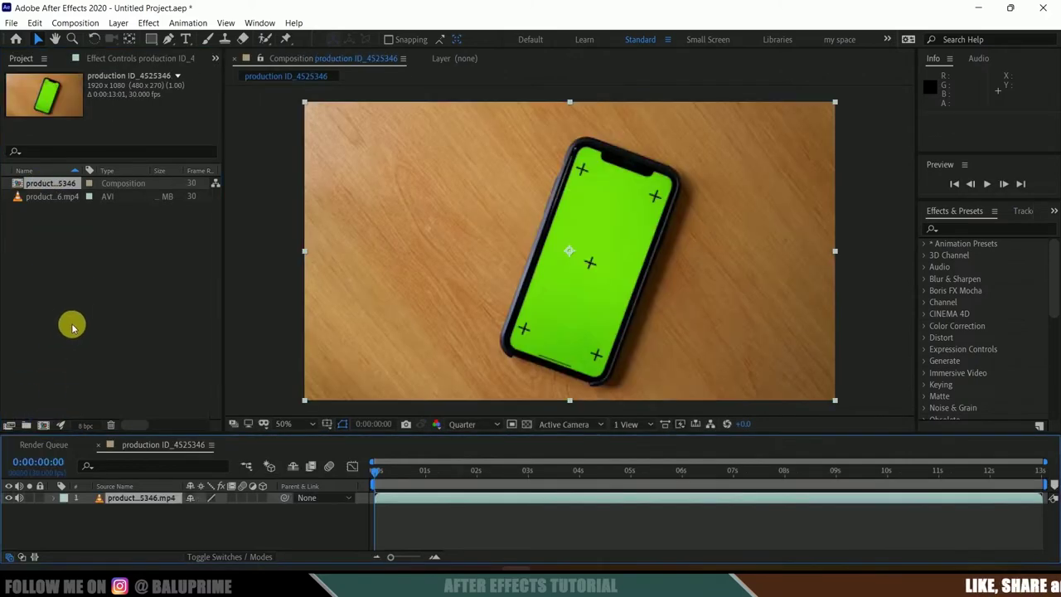
Preview the phone clip, then return to its first frame and select the layer
key(space)
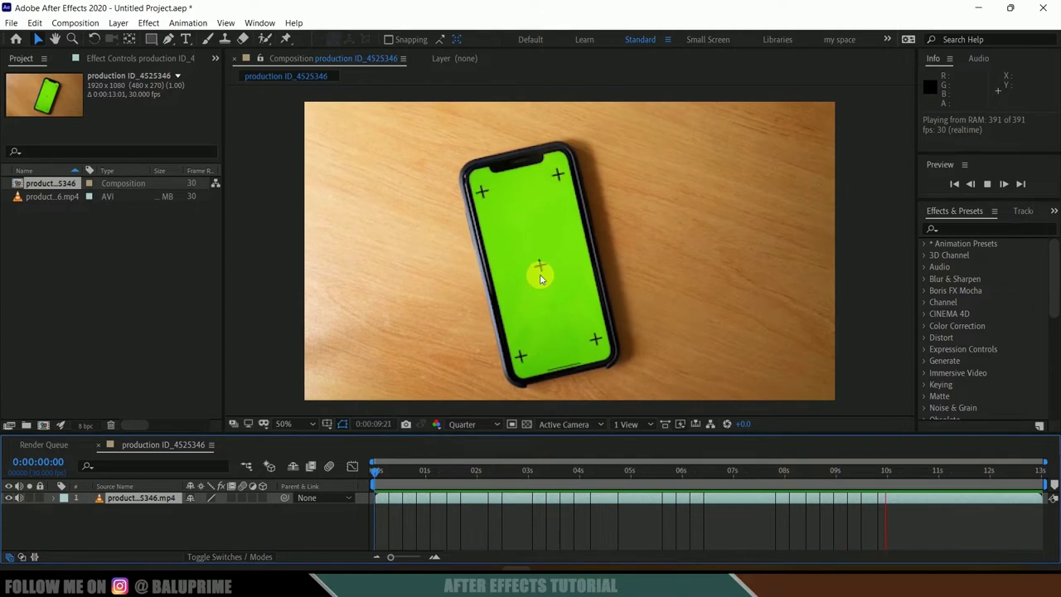
click(399, 473)
drag(399, 475, 356, 484)
click(141, 509)
click(133, 498)
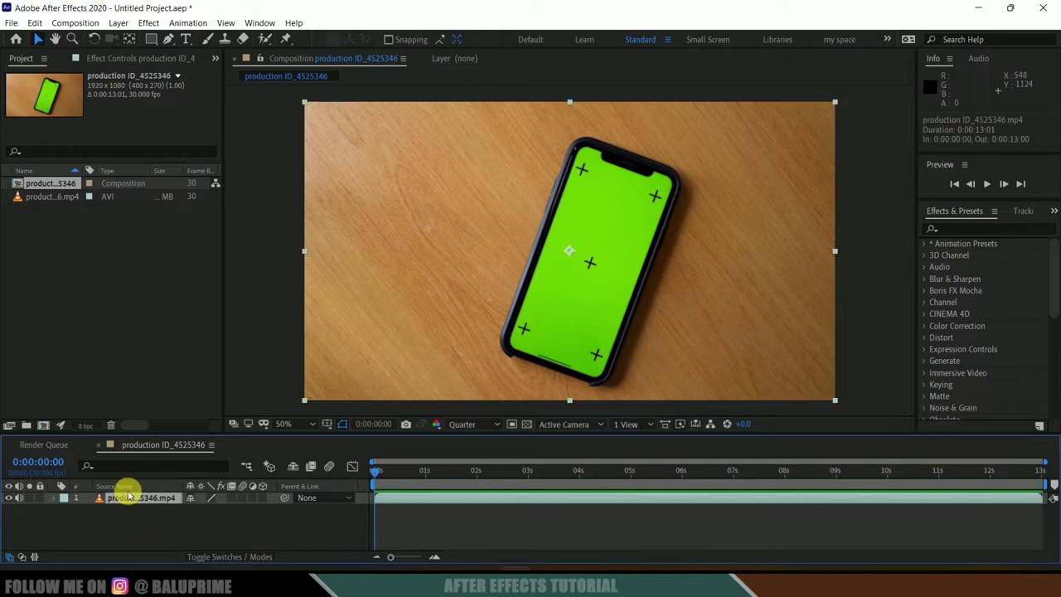
Apply Boris FX Mocha AE to the phone clip layer and launch the Mocha plugin on it
click(150, 24)
mouse_move(188, 135)
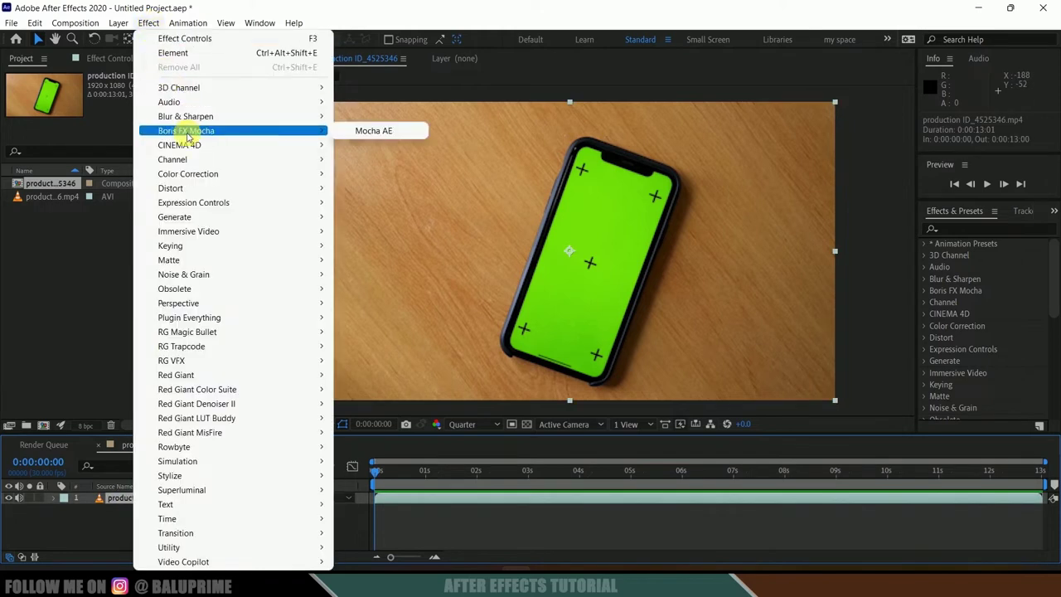
click(380, 131)
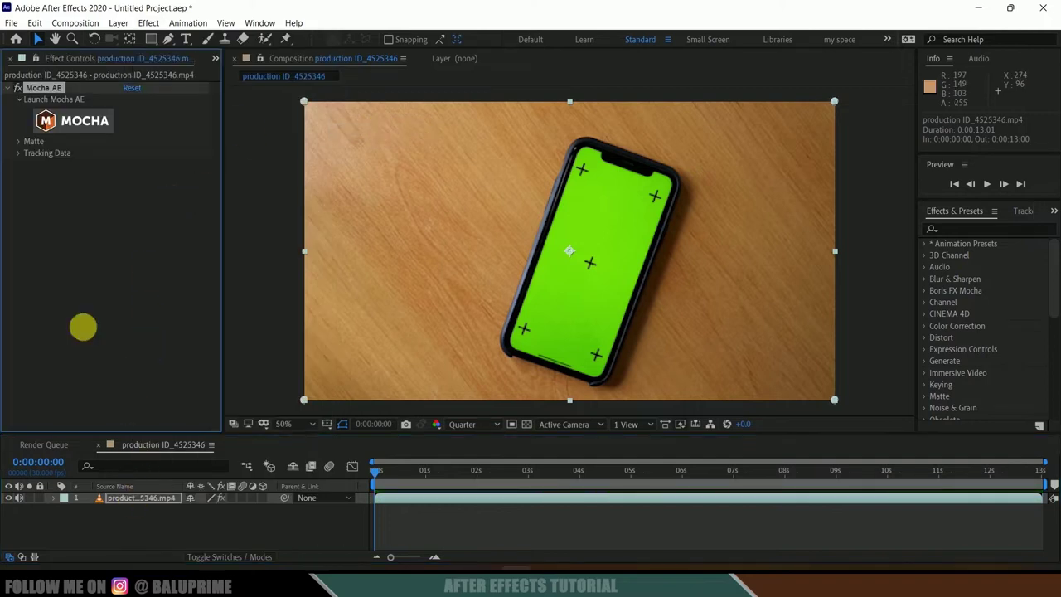
click(83, 121)
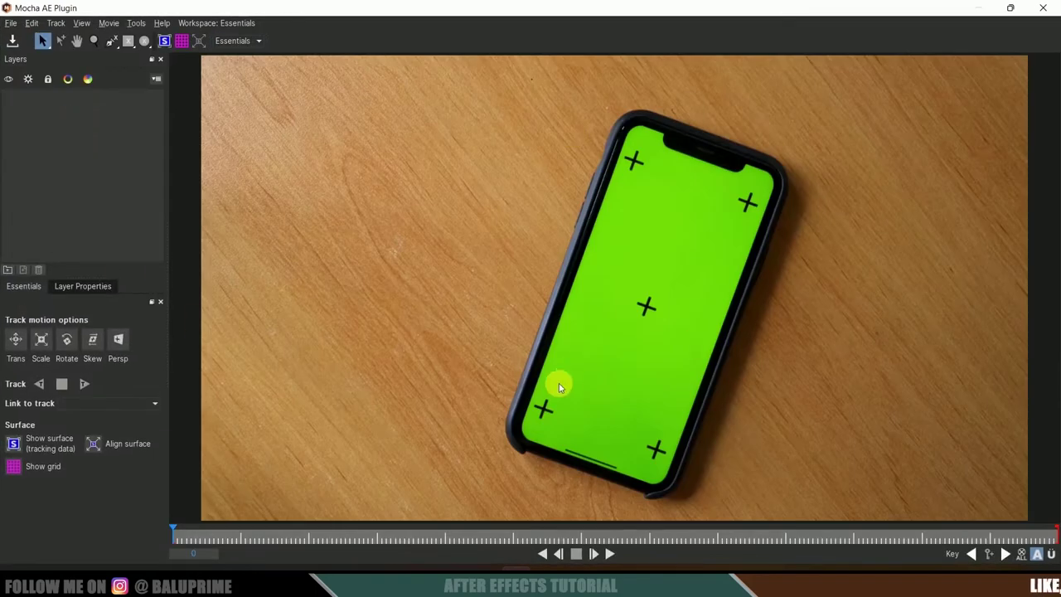
click(111, 41)
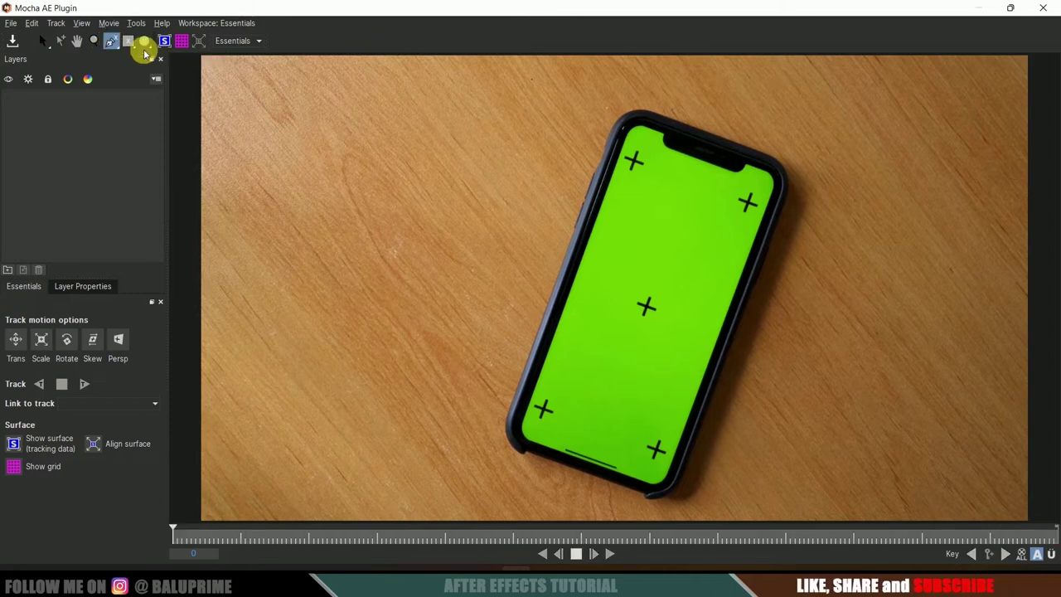
Draw an X-Spline shape, Layer 1, through the phone's corners and close it
click(640, 100)
click(543, 278)
click(511, 440)
click(680, 510)
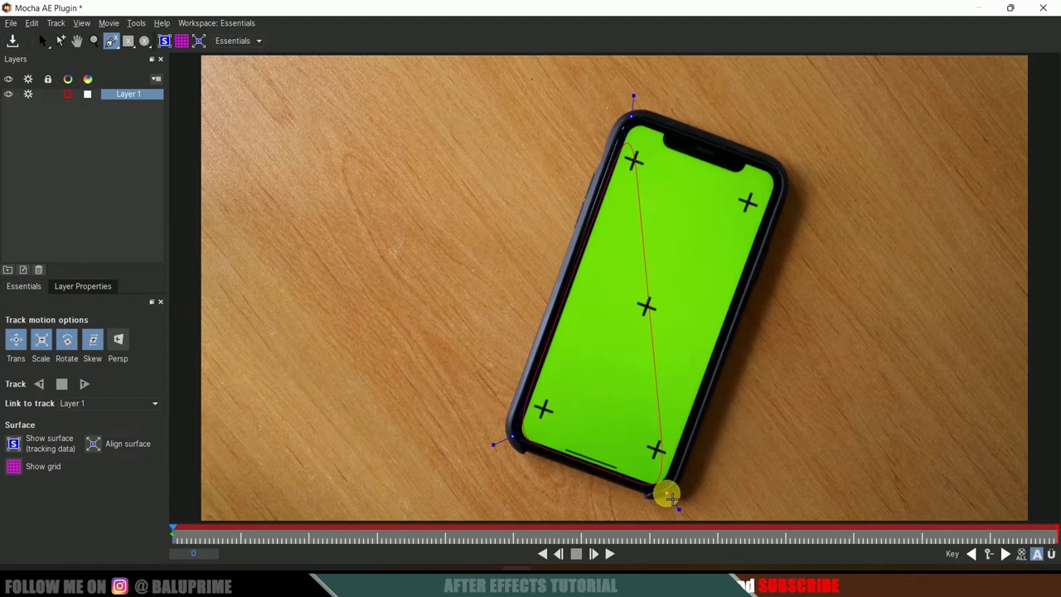
click(785, 178)
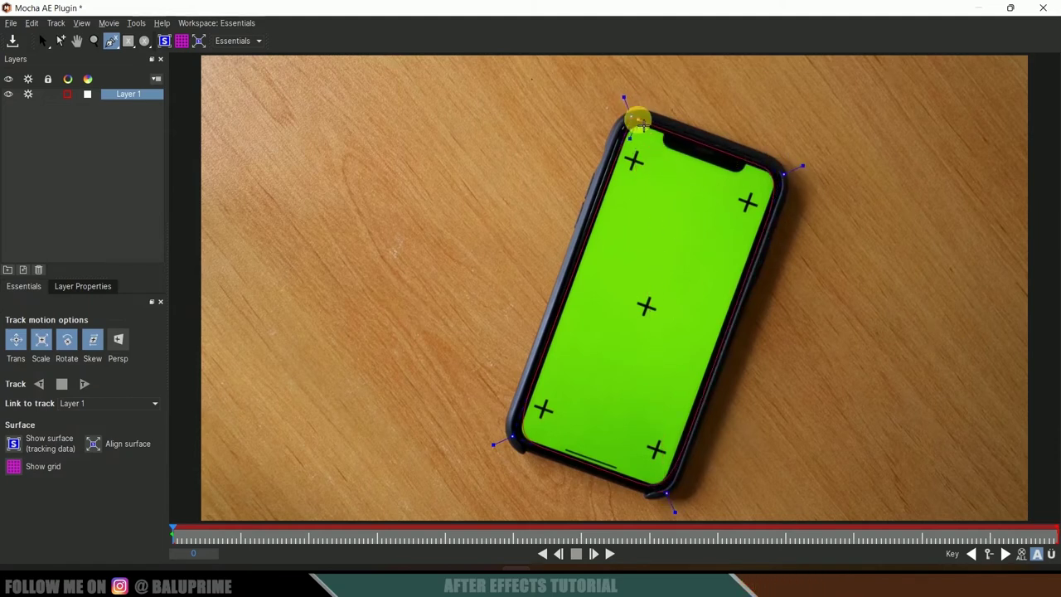
right_click(639, 122)
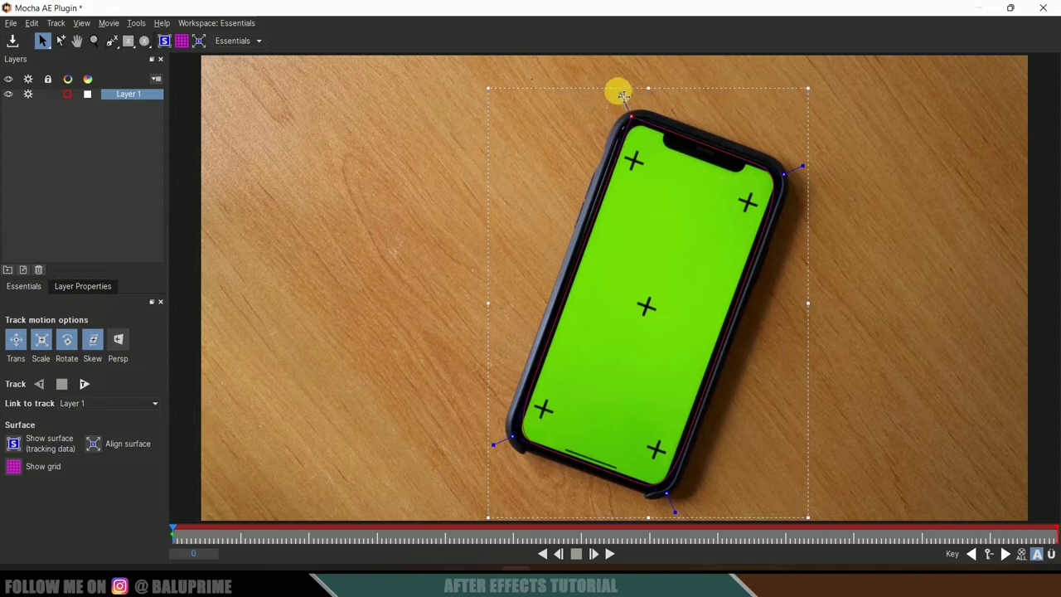
Refine Layer 1's corner points to hug the phone body, then track it forward
drag(494, 446, 490, 447)
drag(678, 514, 677, 515)
drag(804, 163, 806, 165)
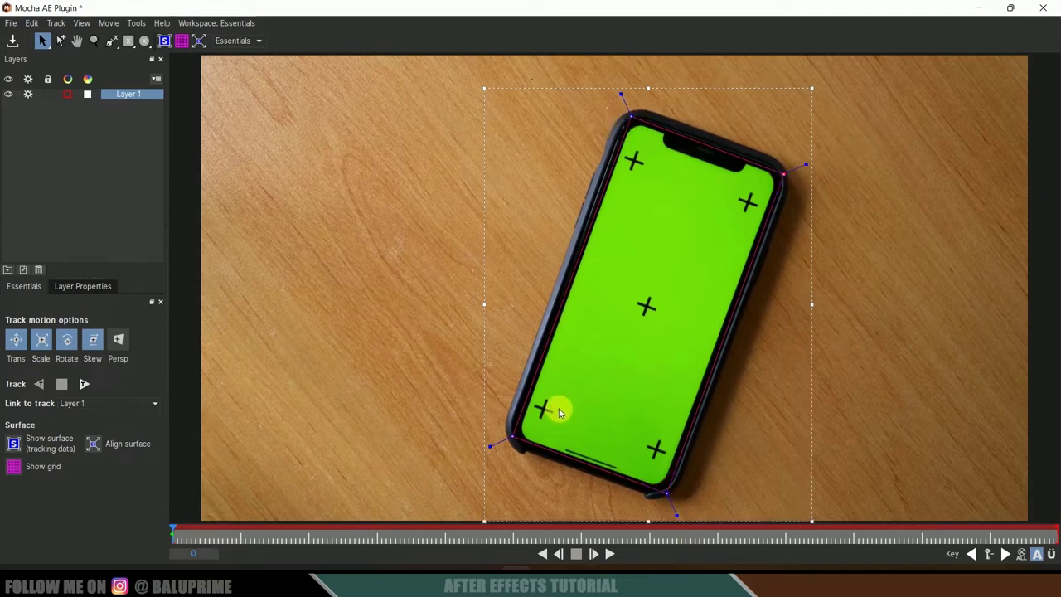
drag(511, 436, 513, 437)
click(665, 123)
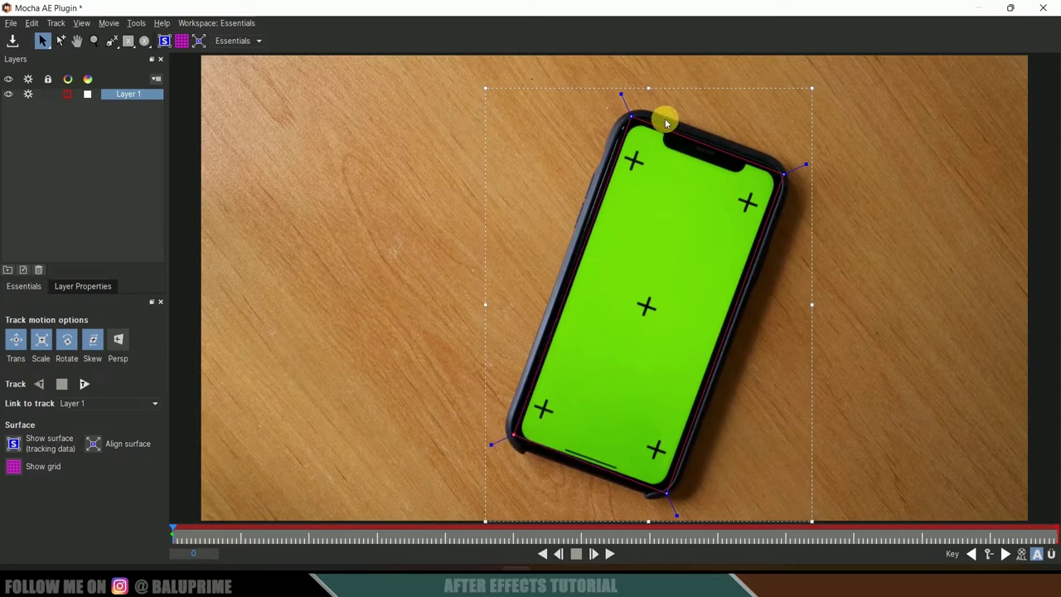
drag(639, 123, 637, 123)
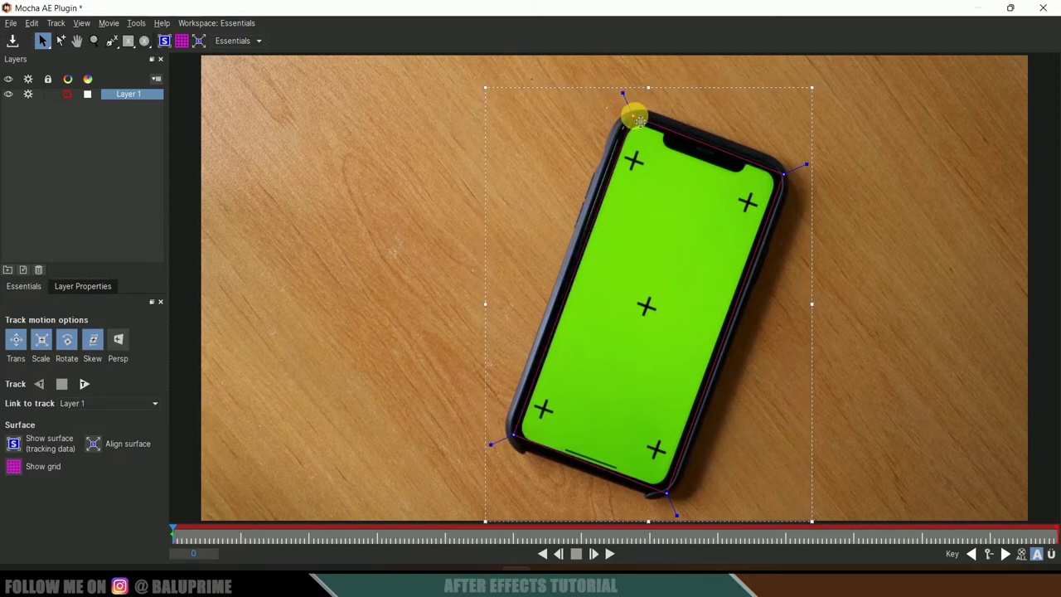
drag(673, 498, 670, 499)
click(514, 444)
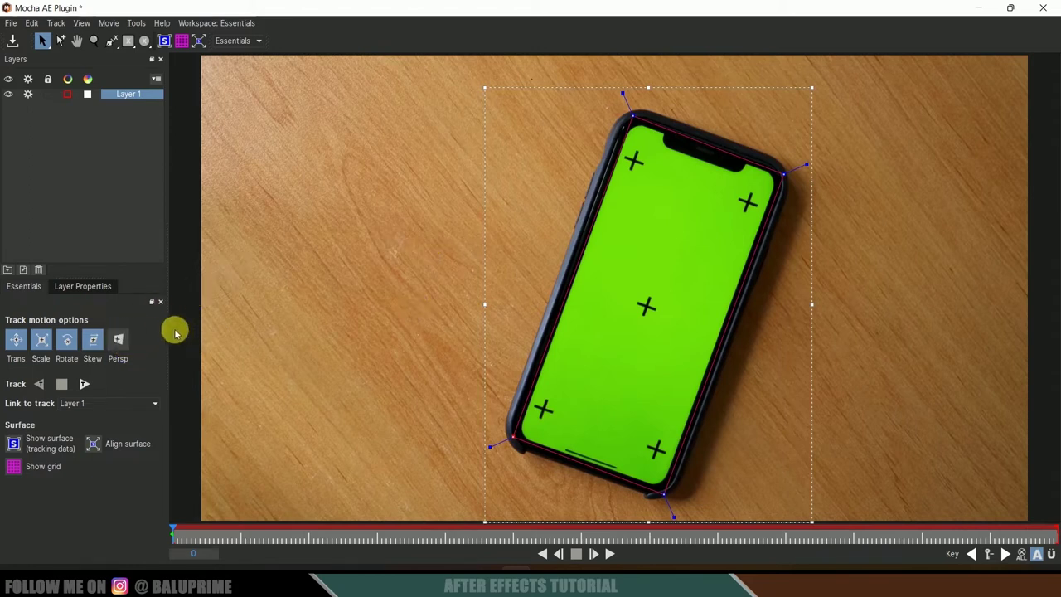
click(86, 385)
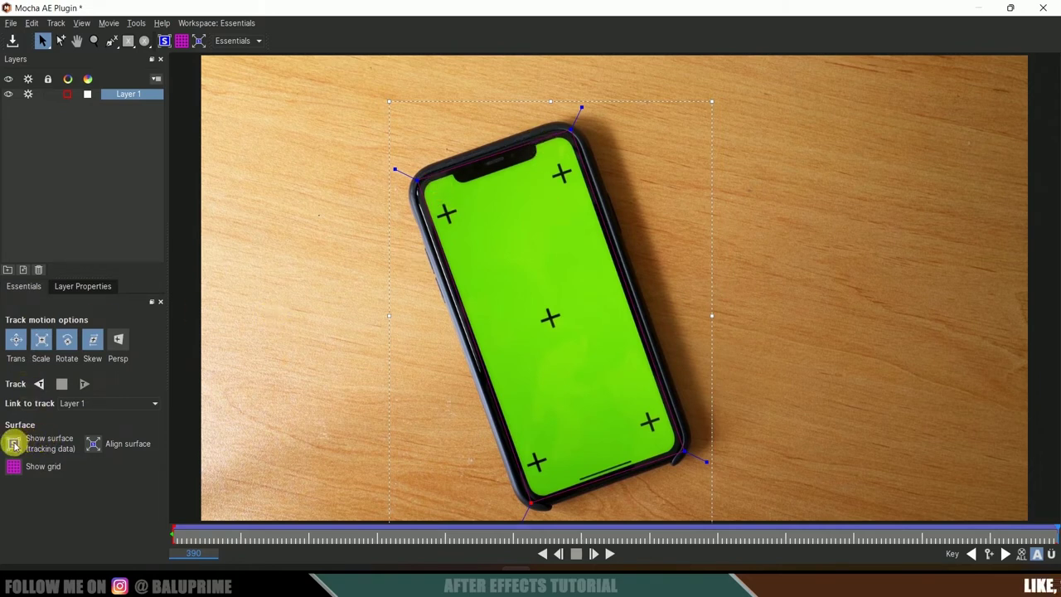
Show the tracked surface and pin its four corners to the phone screen corners
click(14, 445)
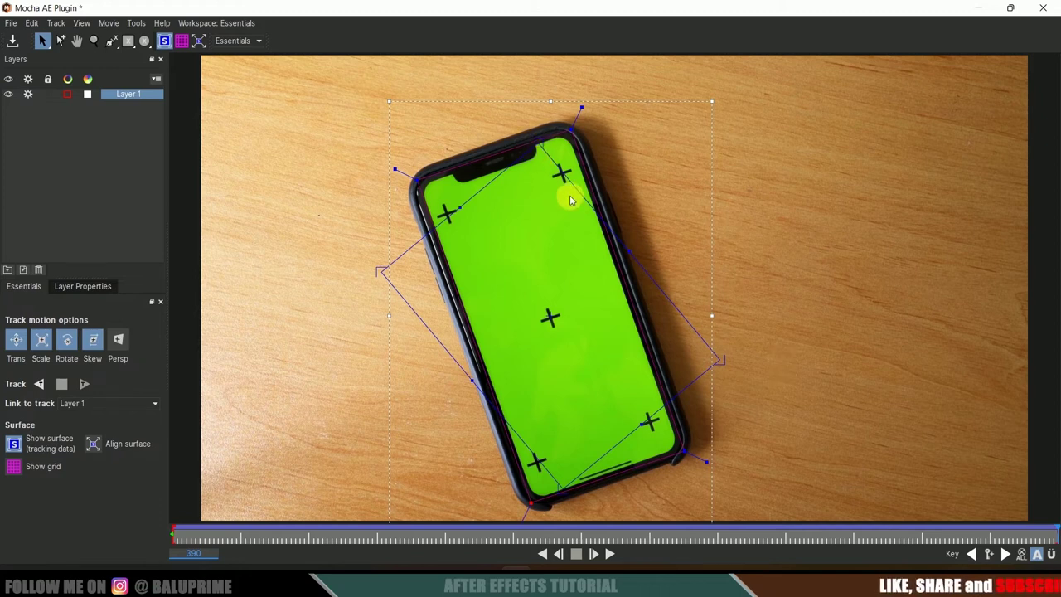
drag(555, 157, 570, 126)
drag(379, 271, 420, 189)
drag(559, 489, 530, 498)
drag(719, 362, 683, 447)
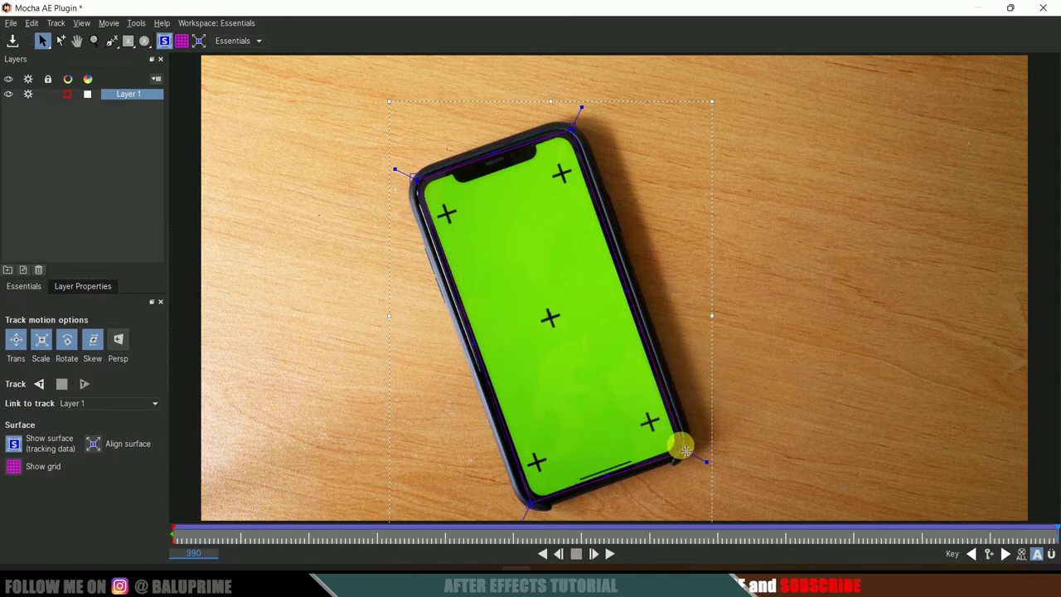
Check the track with the surface grid during playback, then save and close Mocha
click(14, 469)
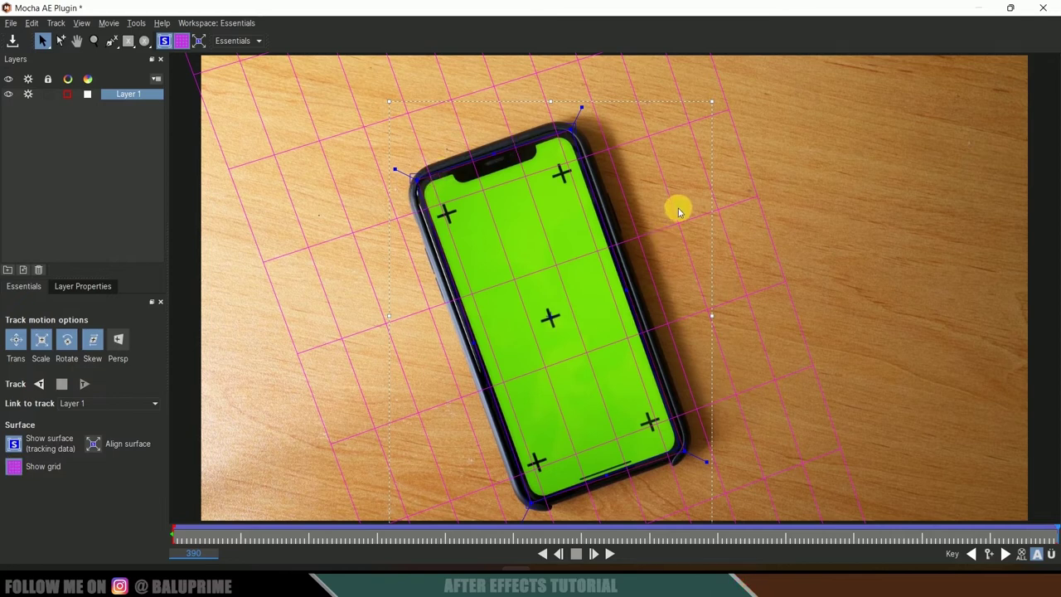
click(610, 554)
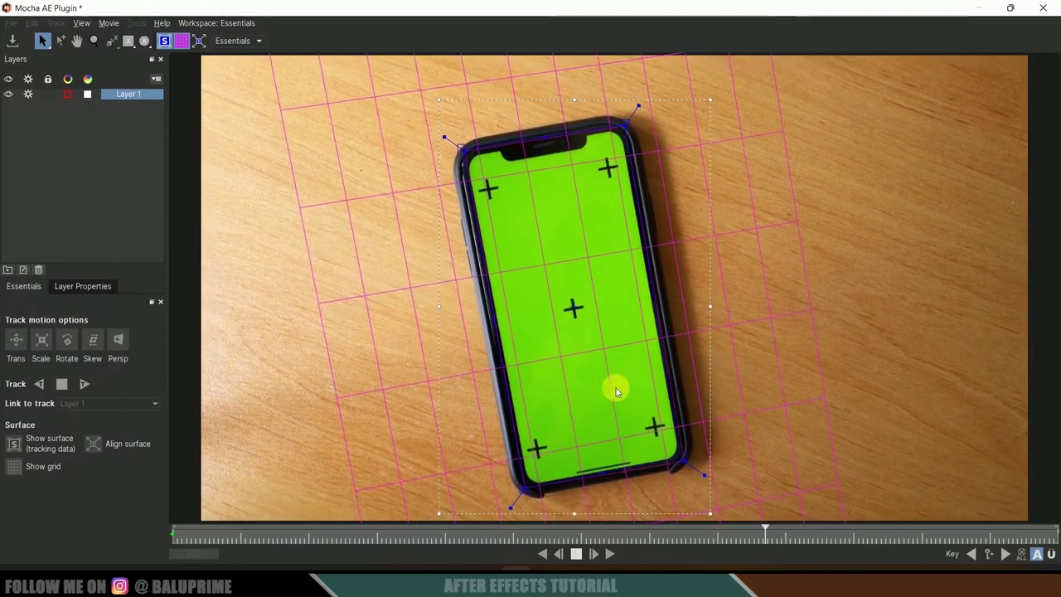
click(576, 553)
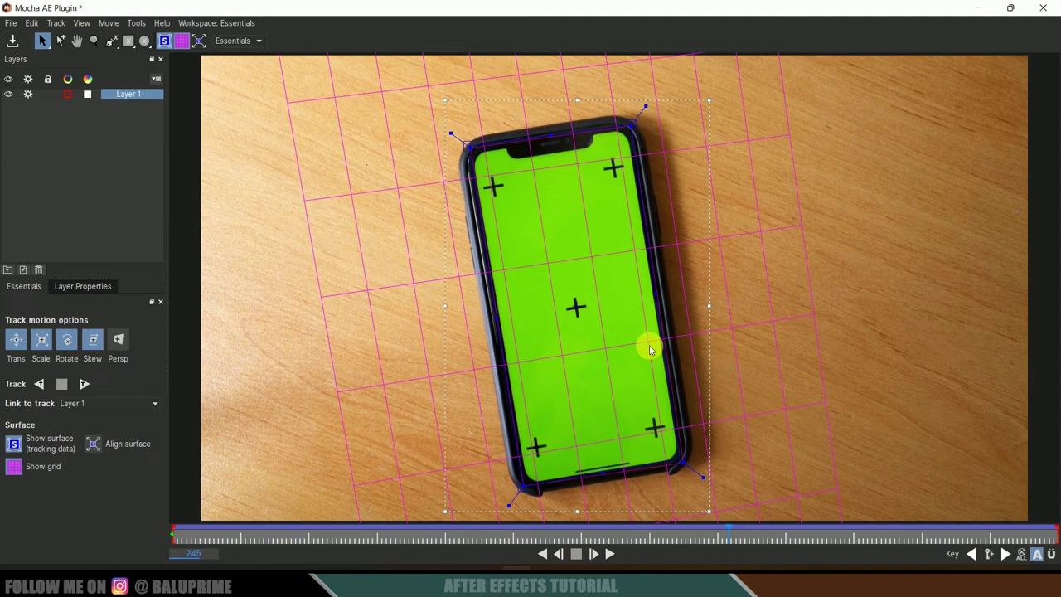
click(13, 41)
click(1045, 7)
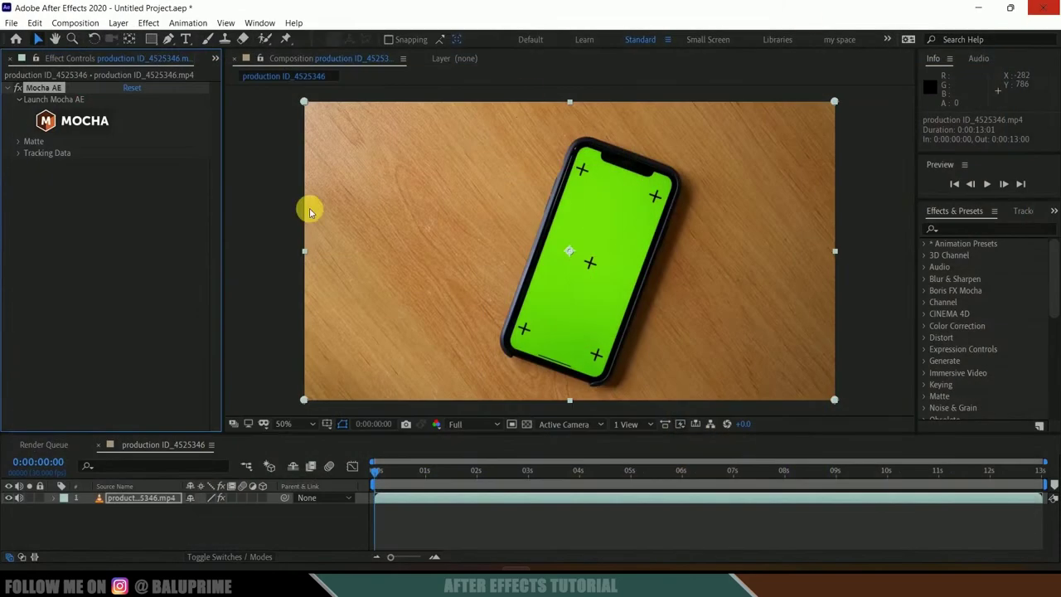
Create keyframes from Layer 1's Mocha tracking data on the phone layer and review them
click(19, 154)
mouse_move(378, 470)
mouse_down()
mouse_move(409, 471)
mouse_move(368, 469)
mouse_up()
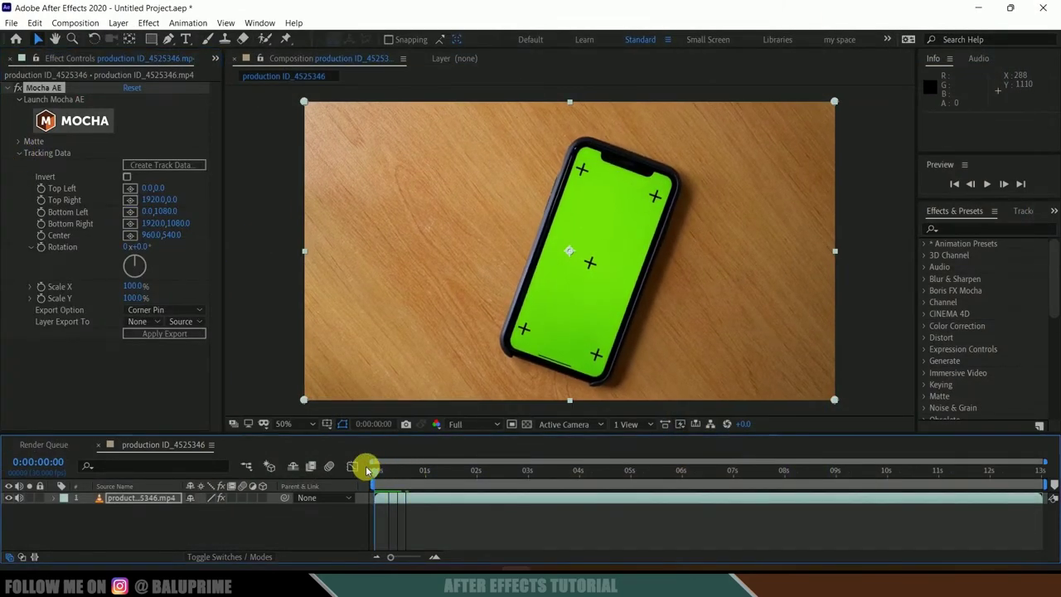
click(154, 166)
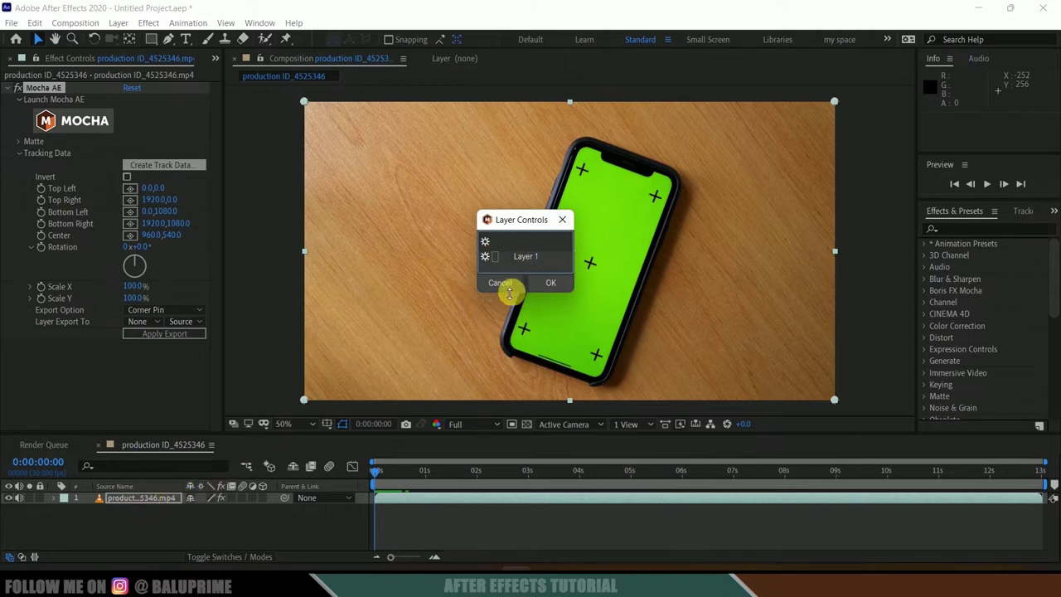
click(552, 281)
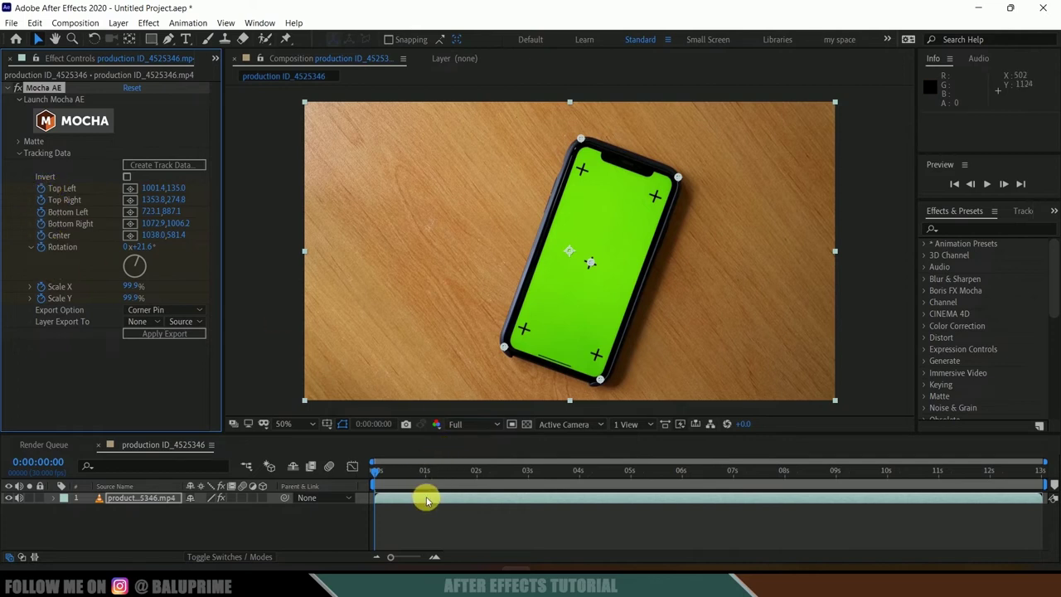
key(u)
scroll(461, 531, down, 4)
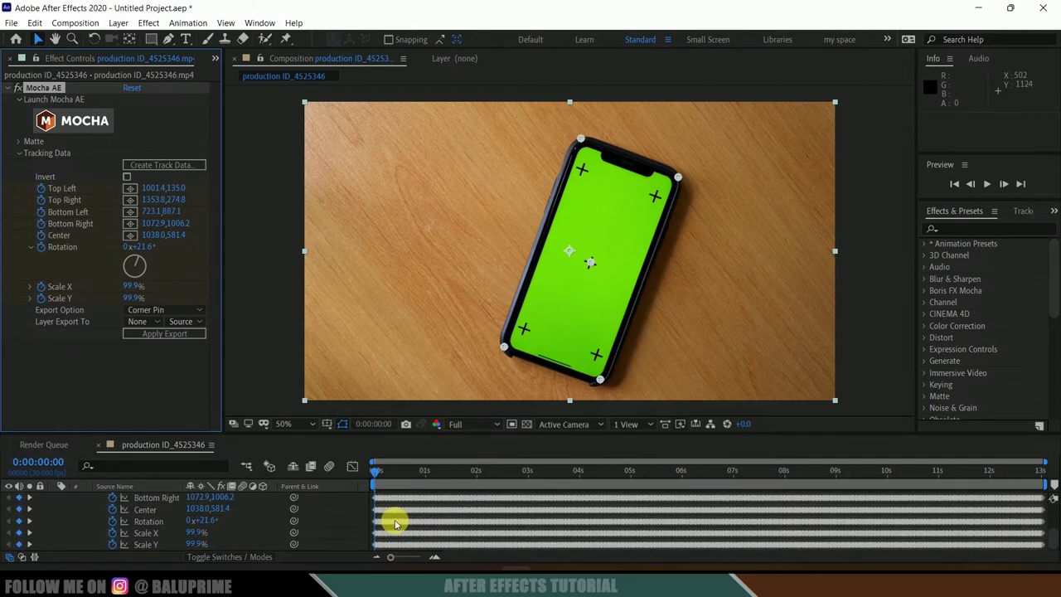
scroll(431, 522, up, 4)
click(54, 503)
click(55, 499)
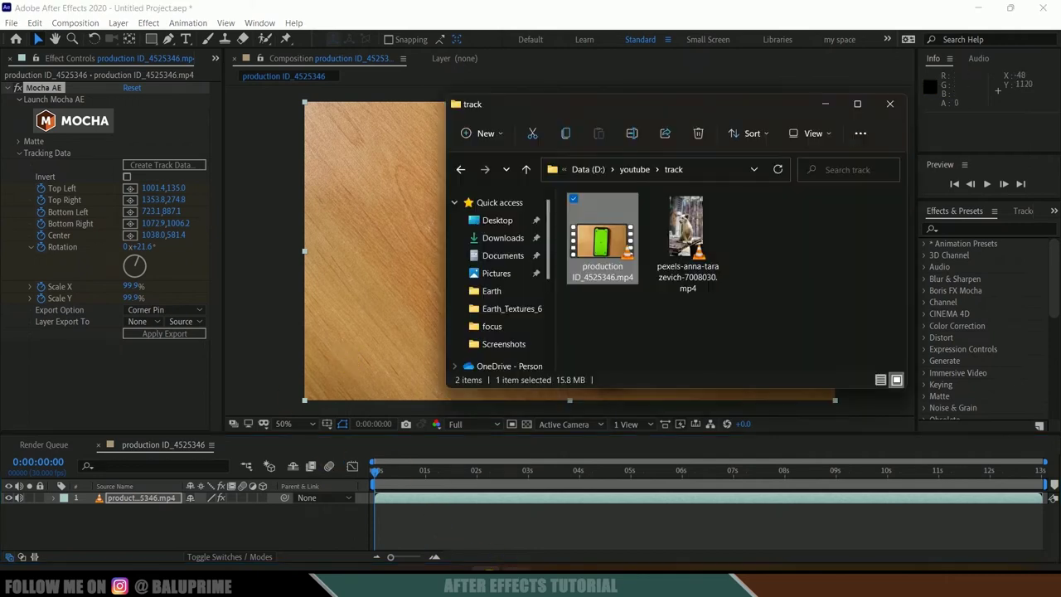
Add the lion video to the composition above the phone layer
drag(671, 244, 140, 520)
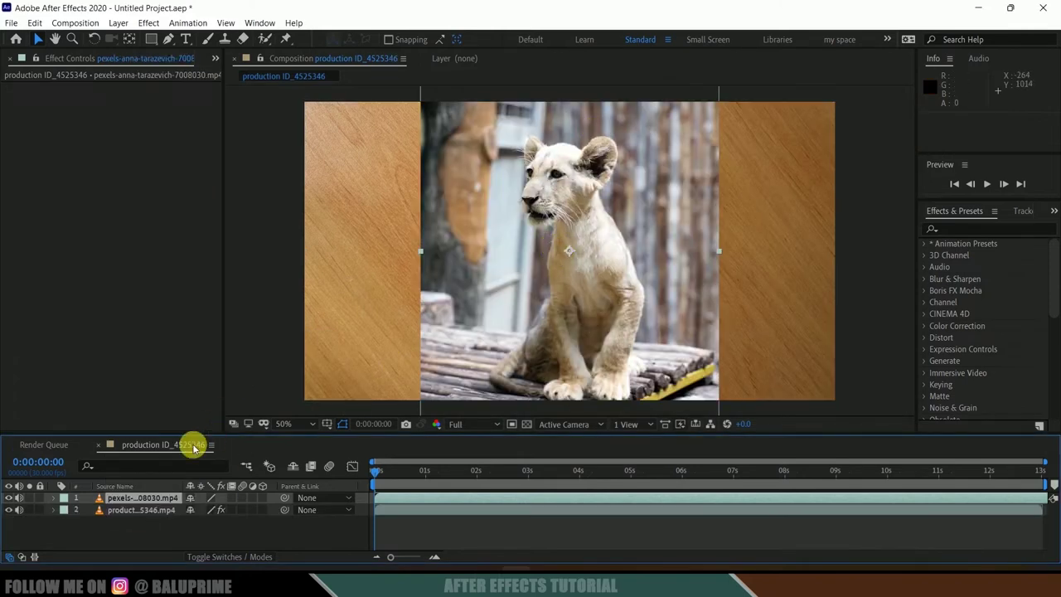
click(9, 497)
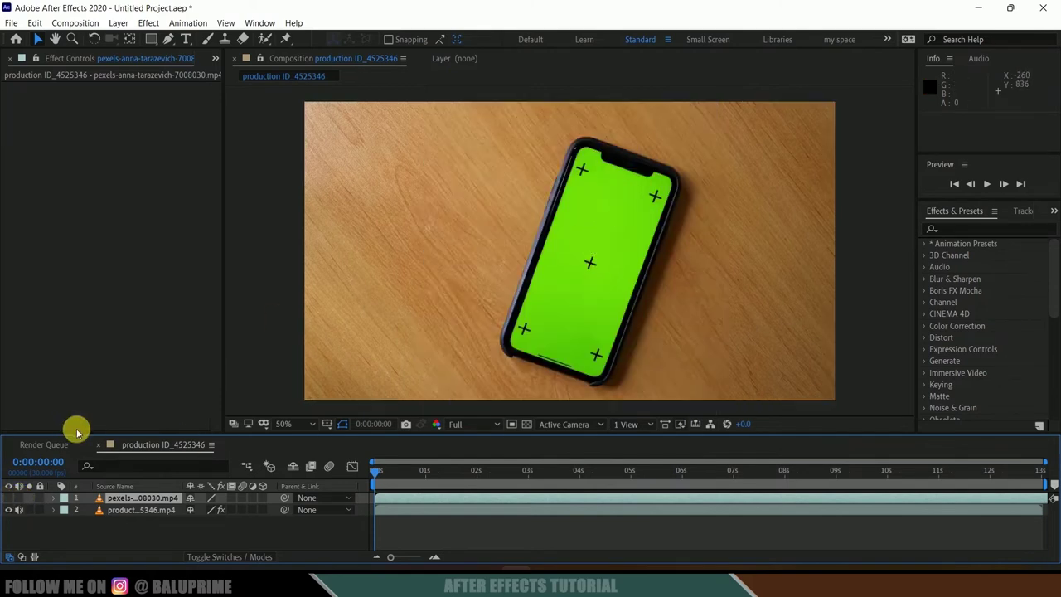
click(9, 497)
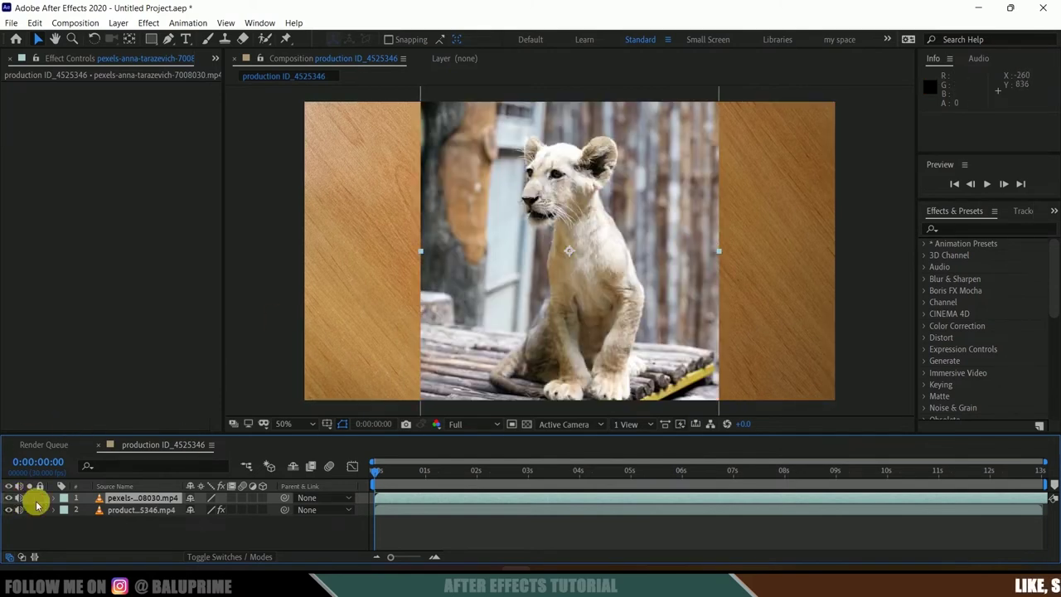
Set the phone layer's Mocha export to Corner Pin (Support Motion Blur) targeting the lion layer
click(133, 509)
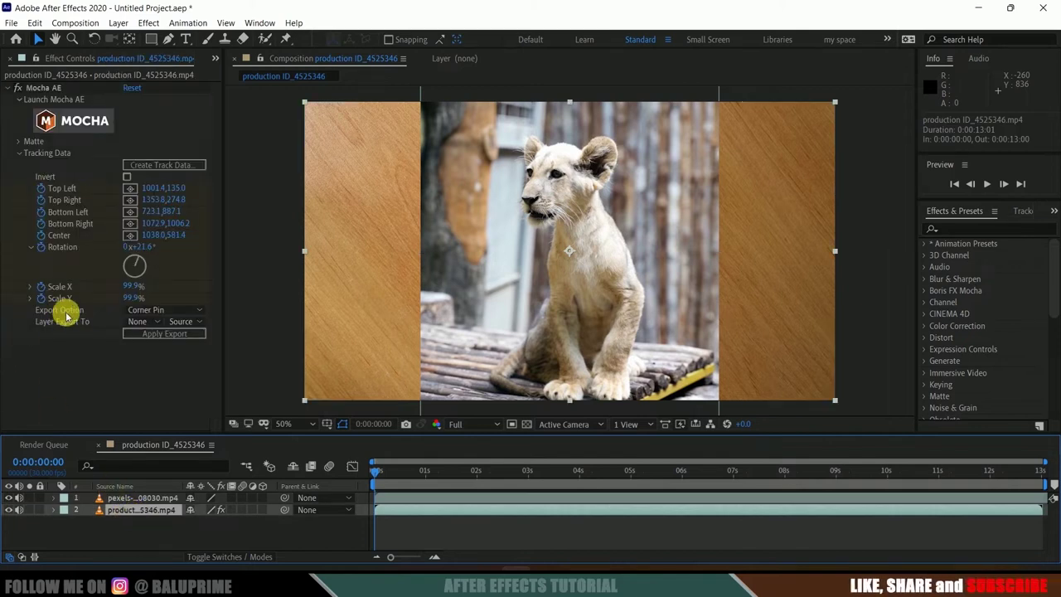
click(157, 310)
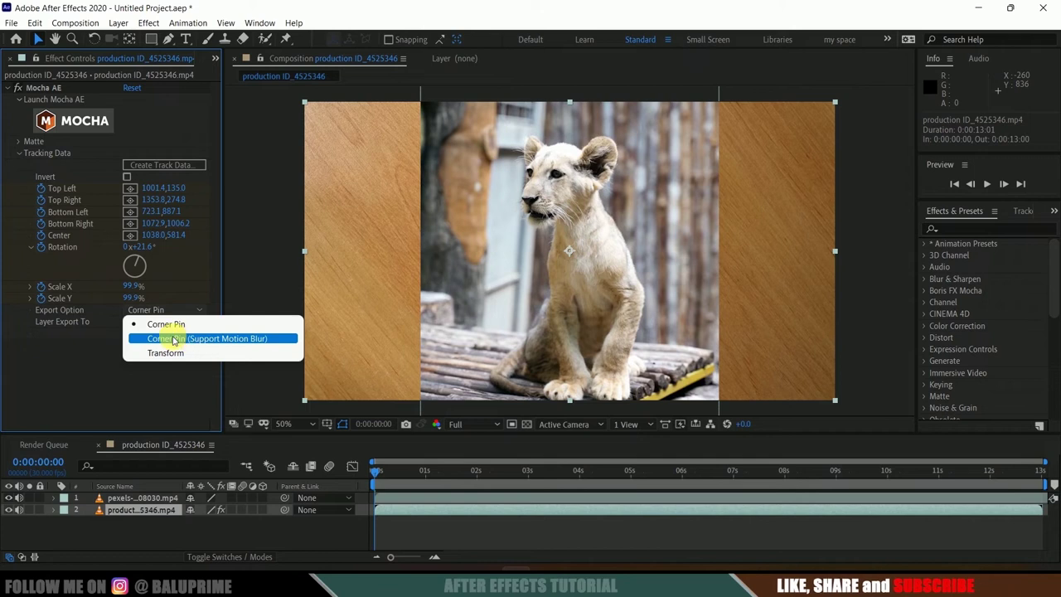
click(179, 339)
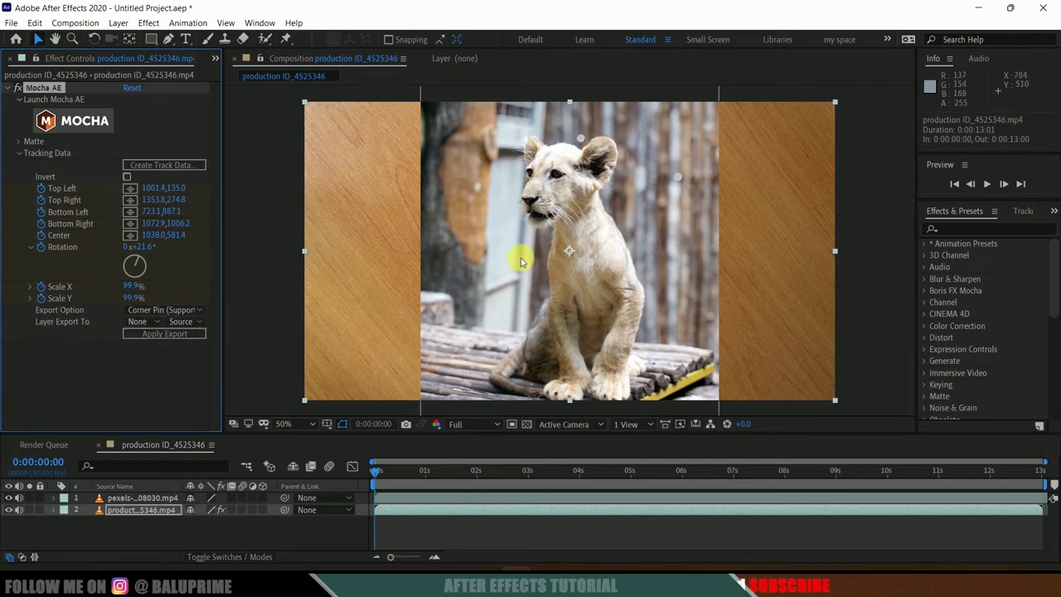
click(137, 323)
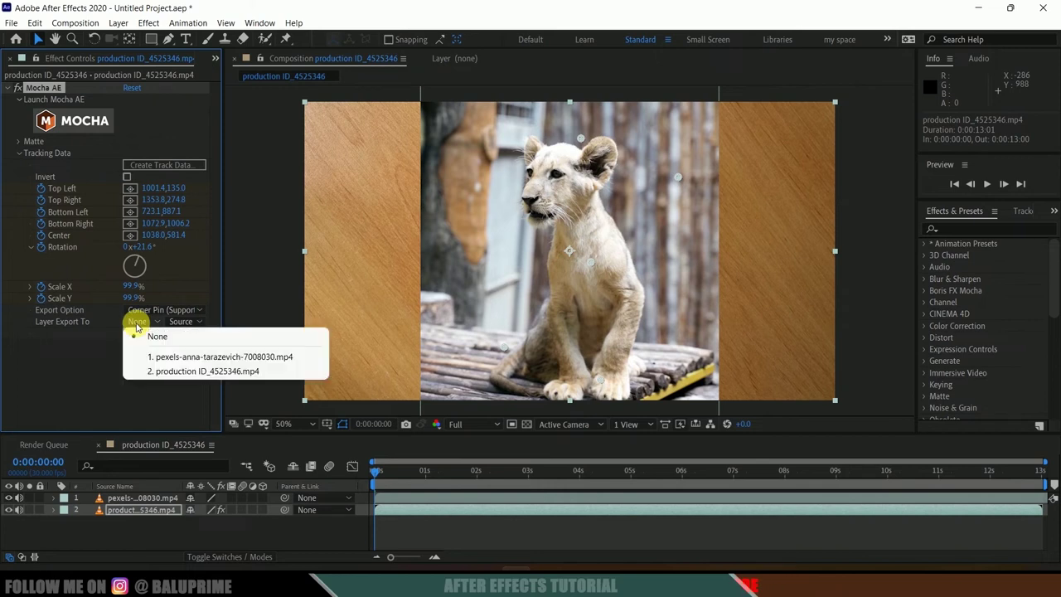
click(184, 361)
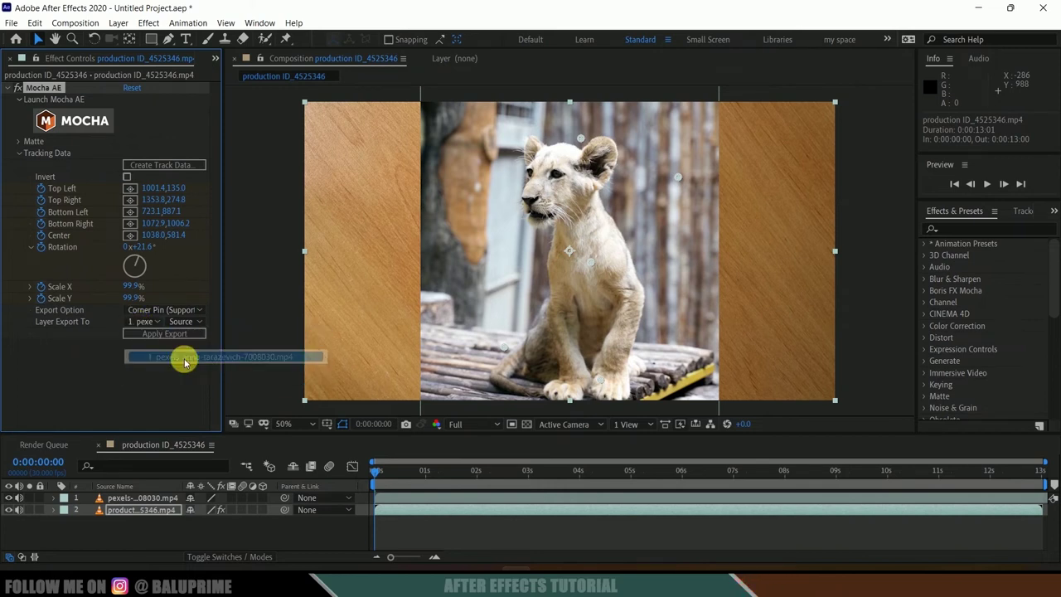
Apply the corner pin export and copy the phone layer's Anchor Point onto the lion layer
click(149, 335)
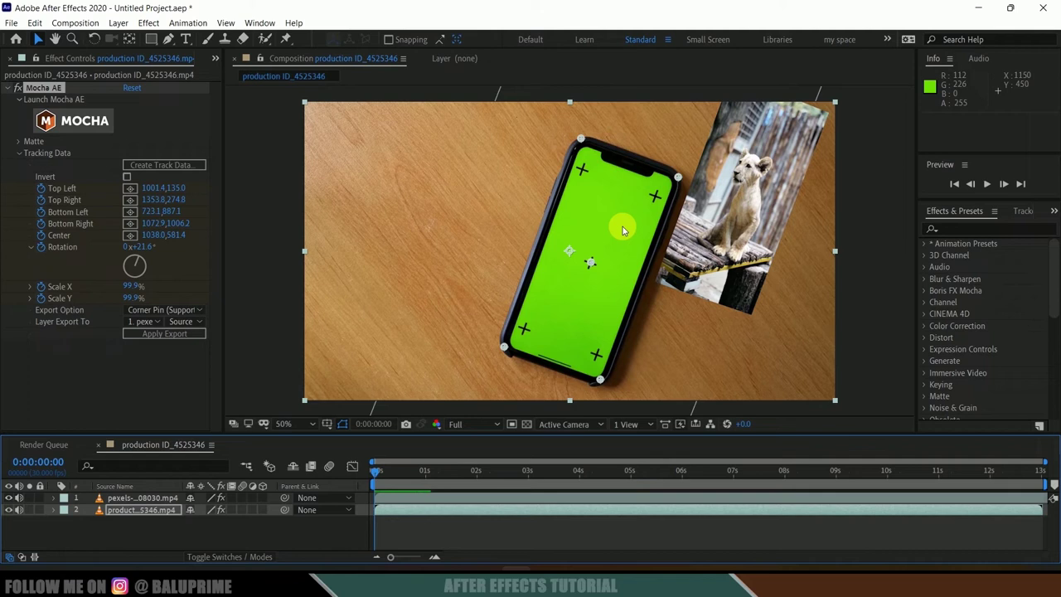
drag(135, 538, 122, 501)
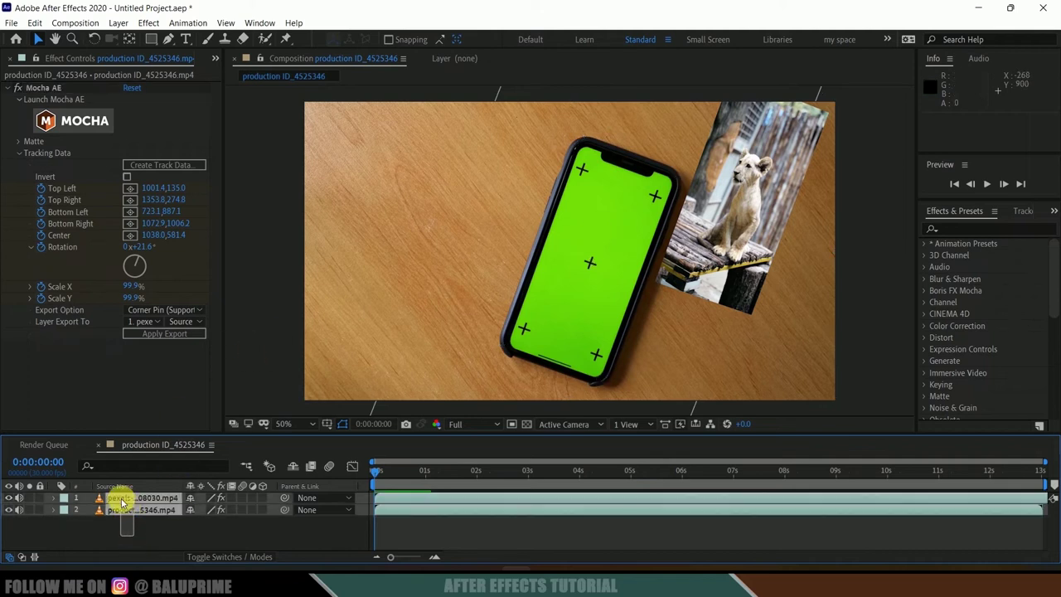
key(a)
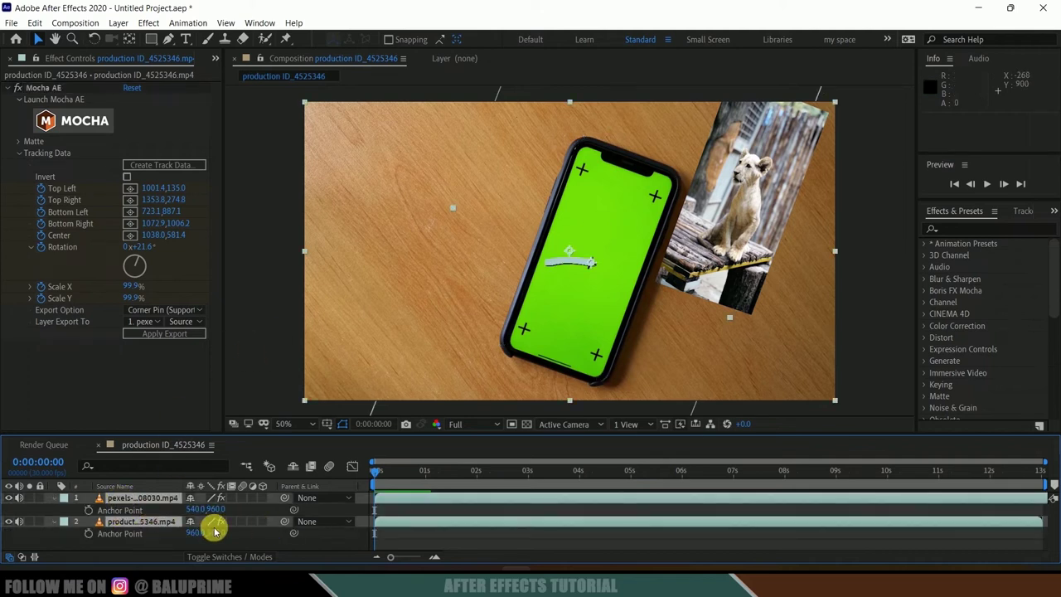
click(128, 540)
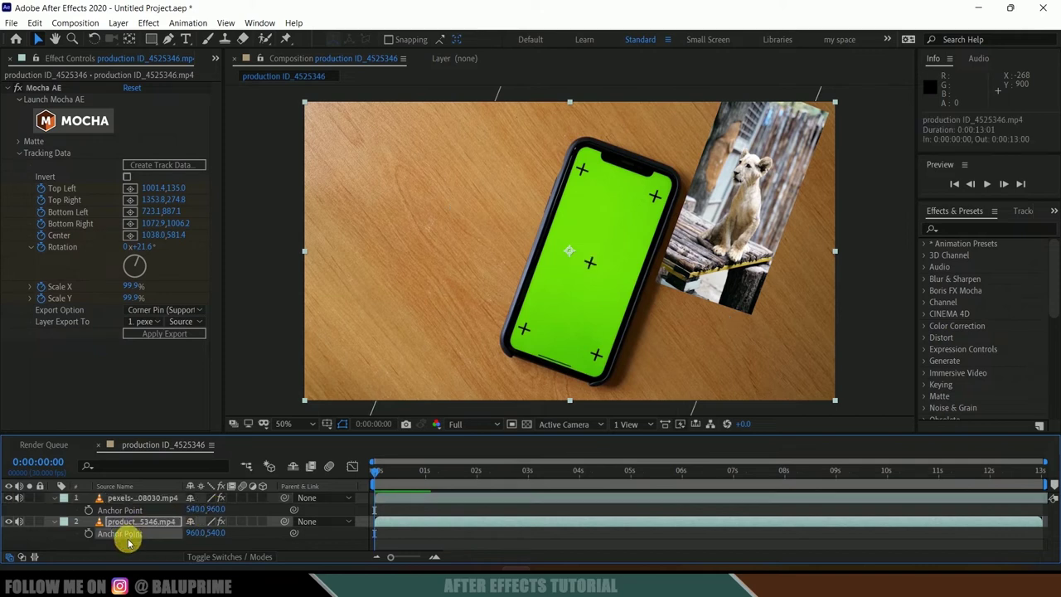
click(33, 23)
click(83, 97)
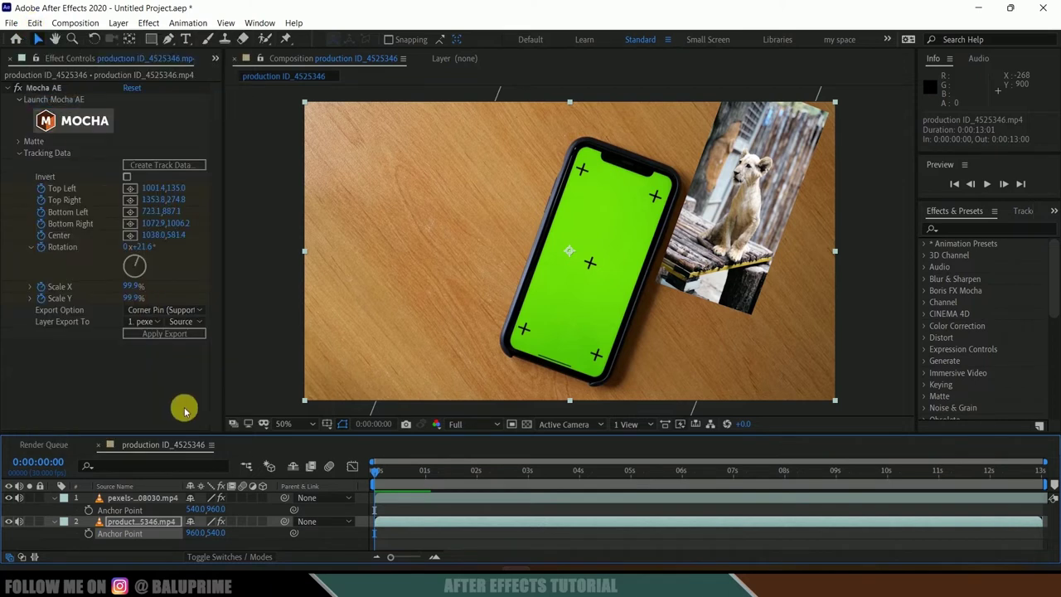
click(132, 497)
key(ctrl+v)
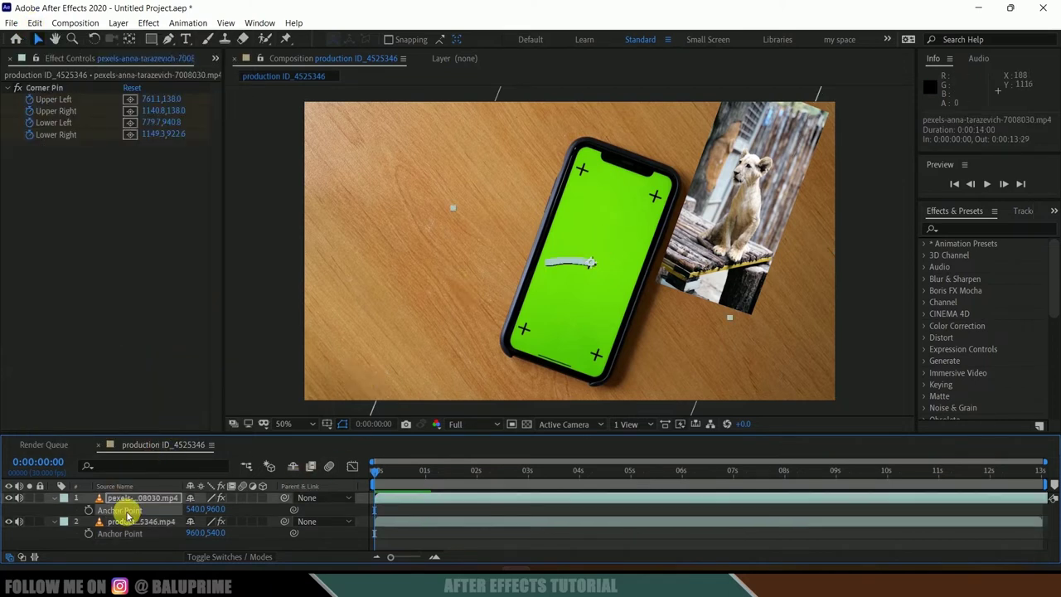
click(35, 22)
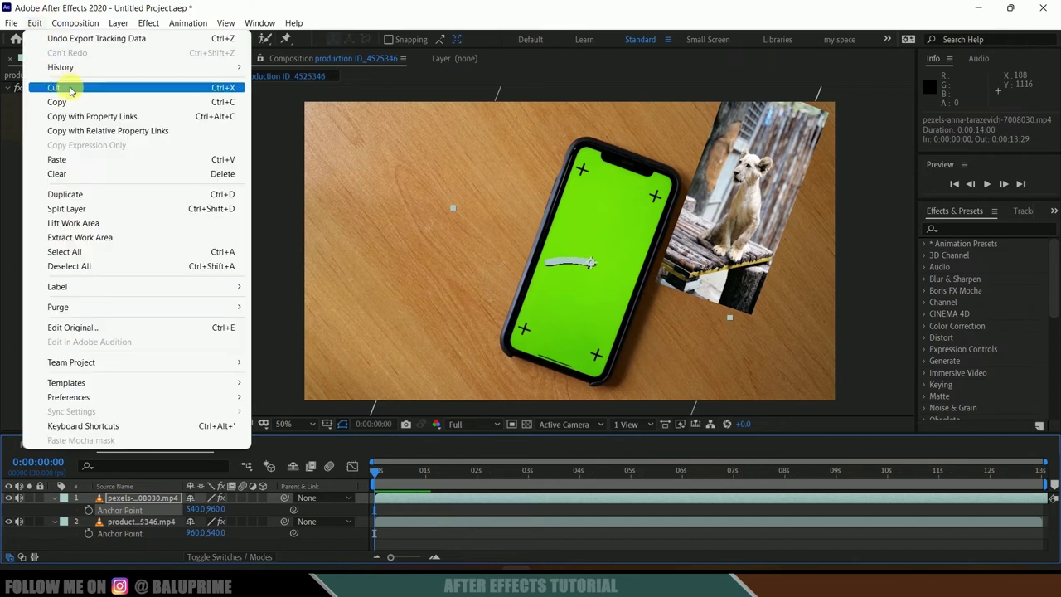
click(61, 160)
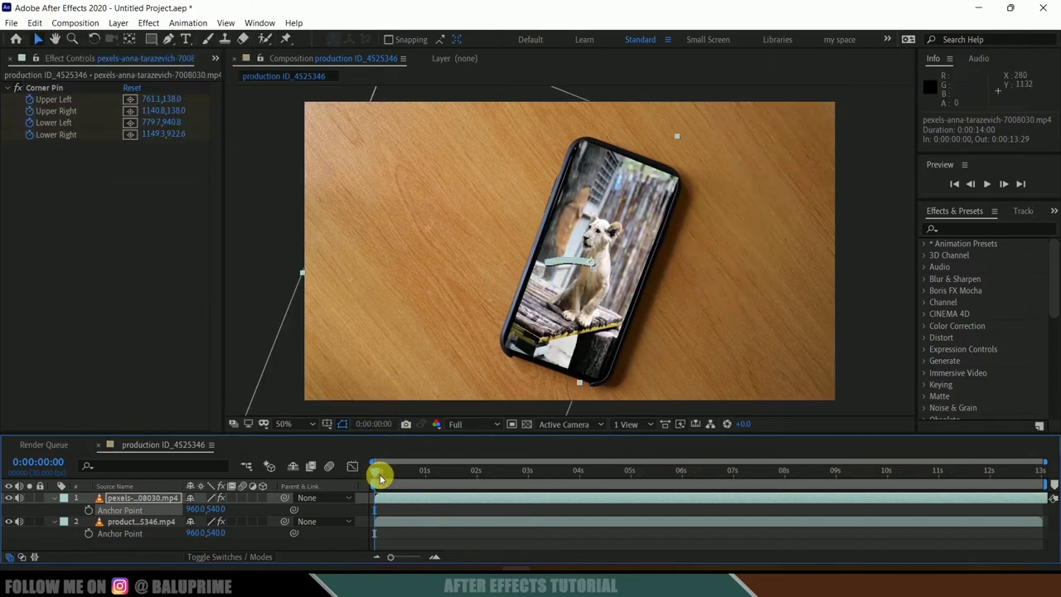
Preview the corner-pinned composite, then hide the lion layer
key(space)
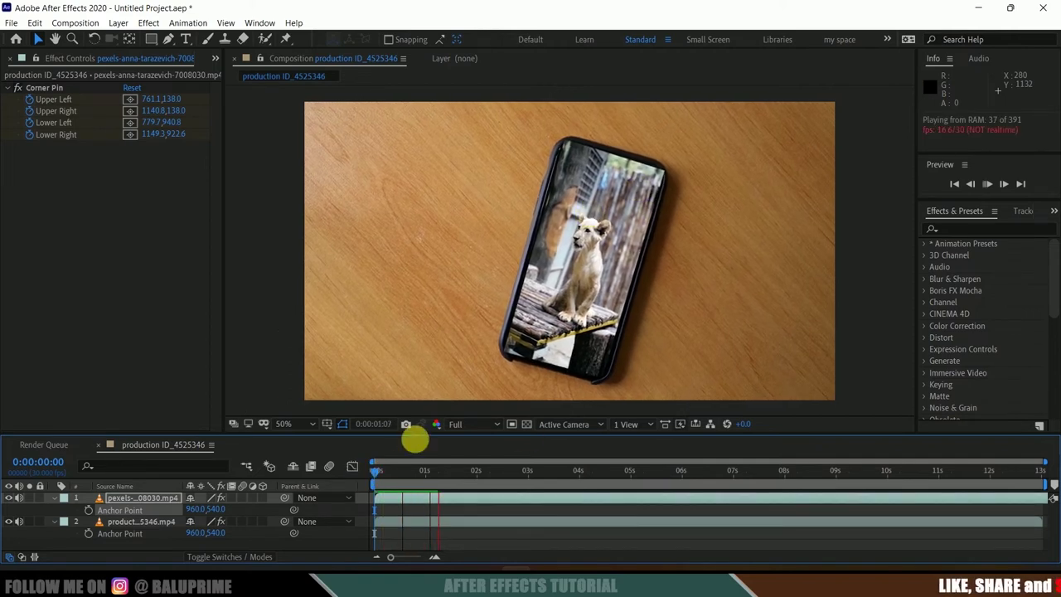
key(space)
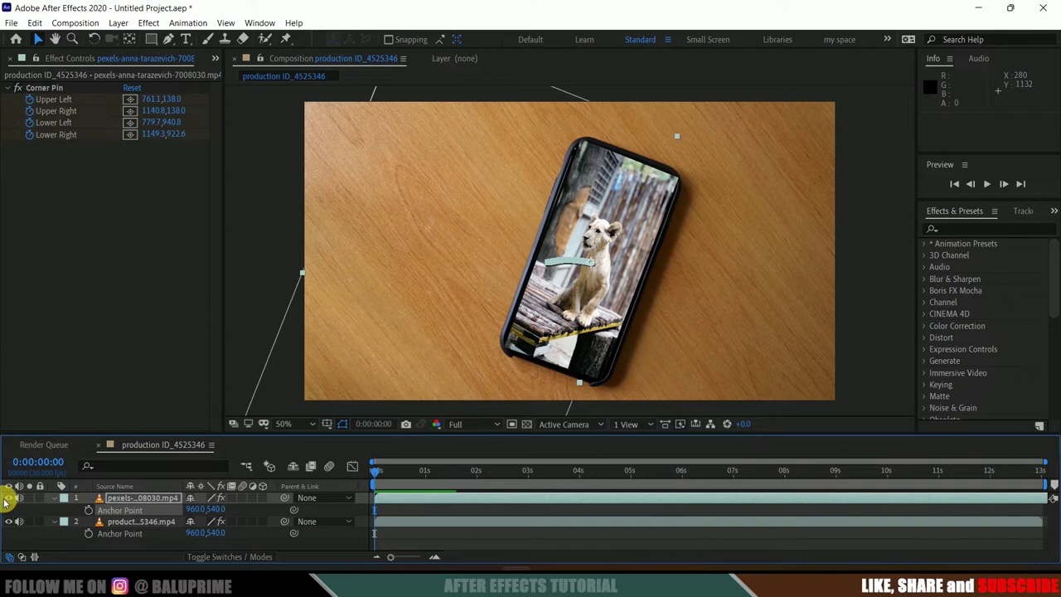
click(249, 419)
click(8, 498)
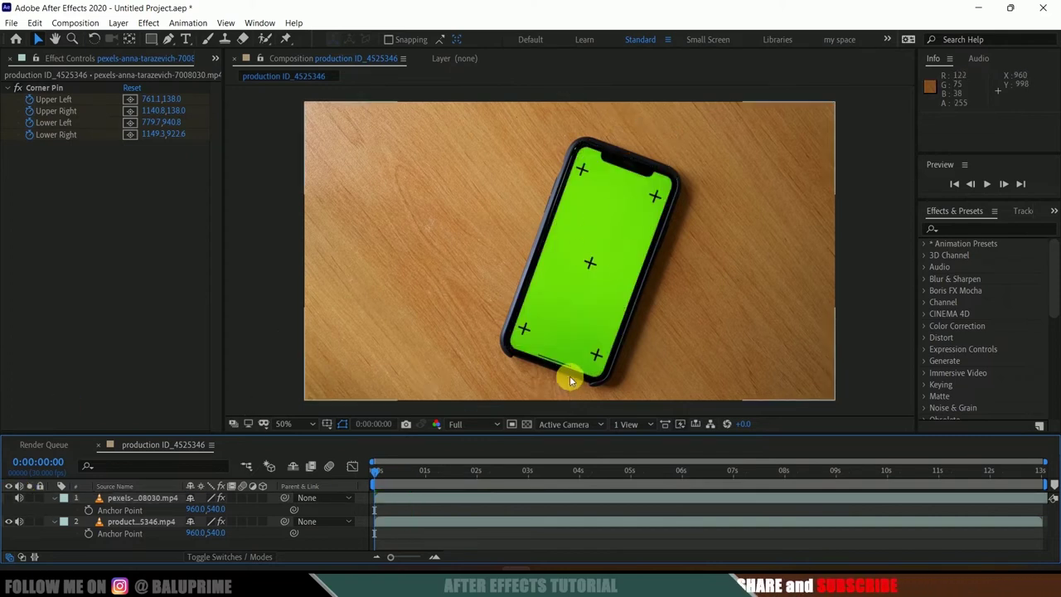
Find Keylight (1.2) in Effects & Presets and apply it to the phone layer
click(987, 231)
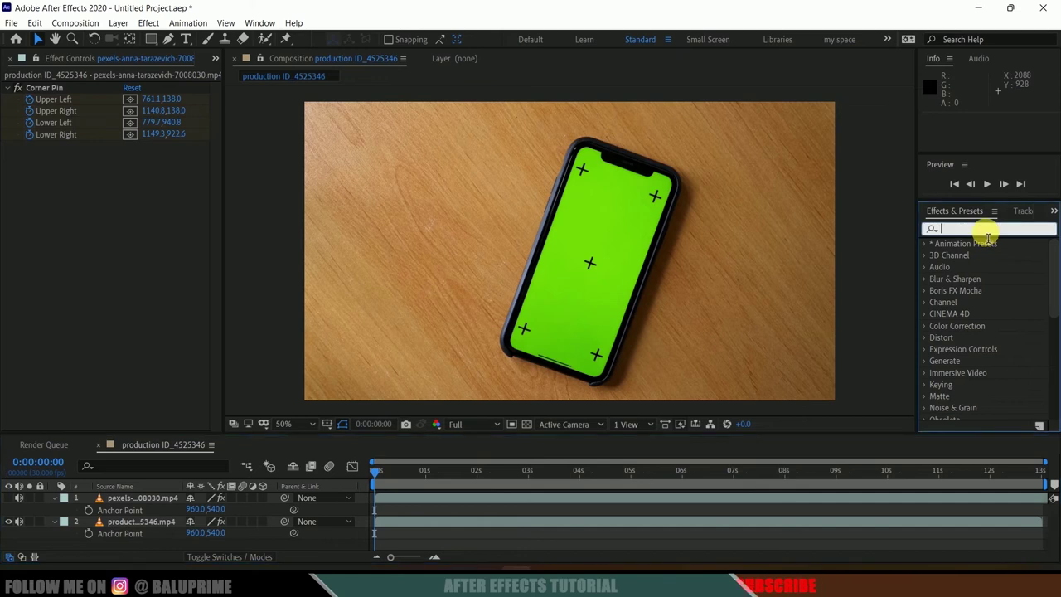
text(keyli)
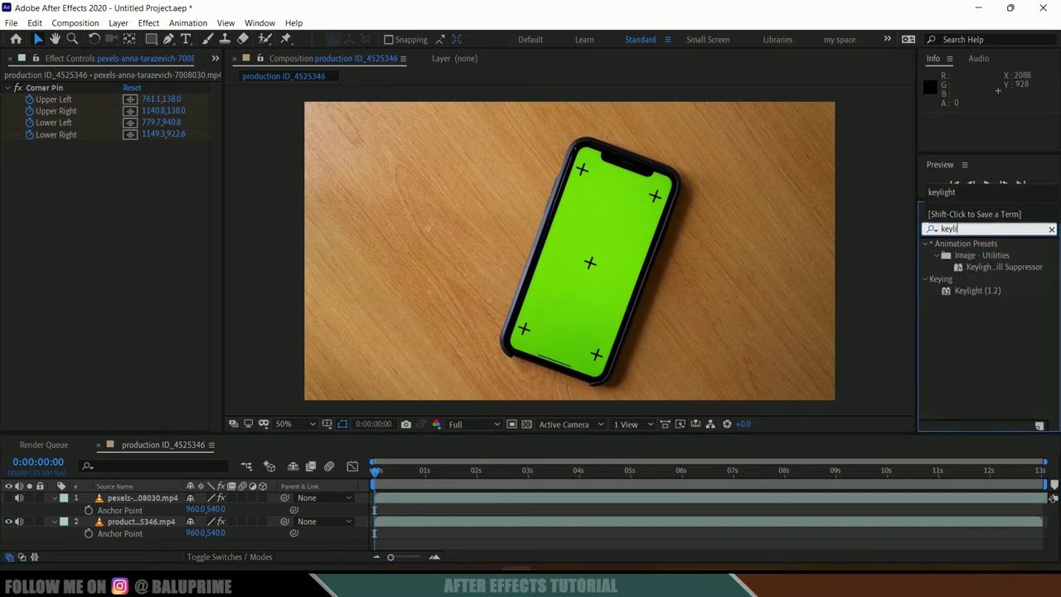
click(972, 290)
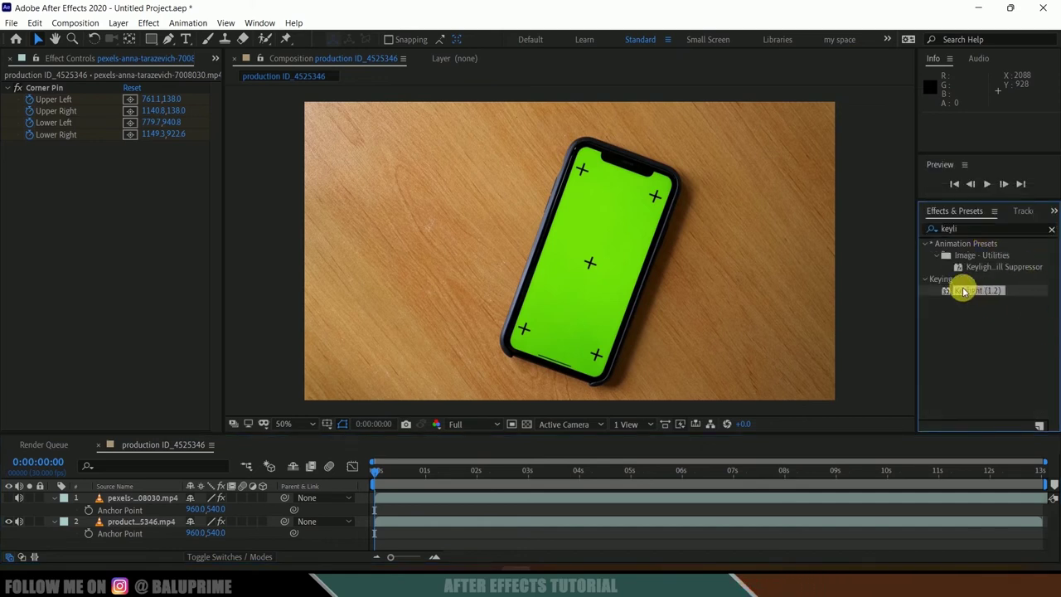
click(142, 522)
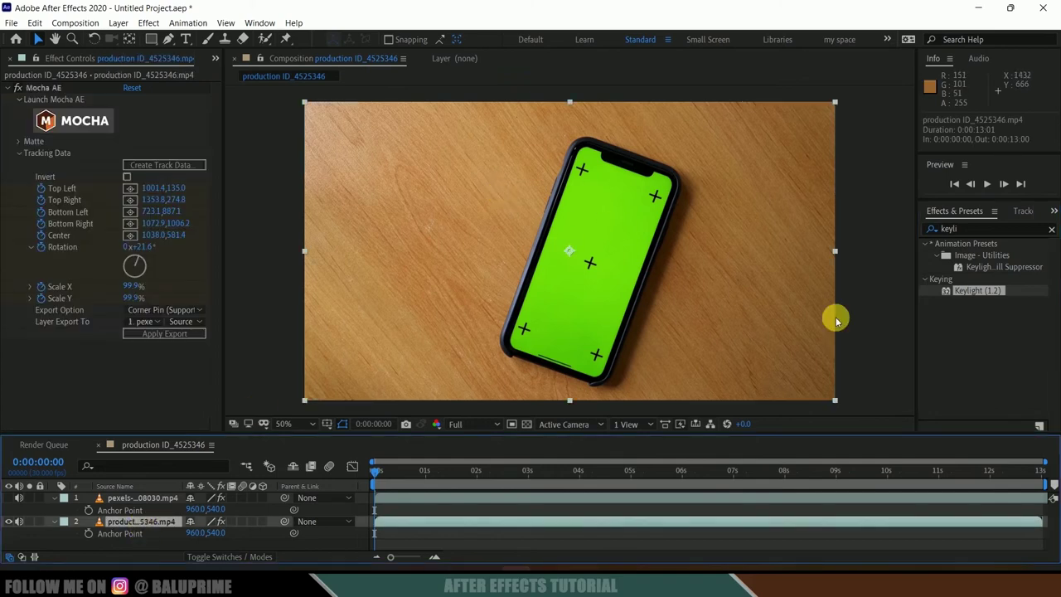
drag(877, 313, 141, 520)
Sample the green phone screen as the key colour and move the visible lion layer beneath the phone
click(149, 285)
click(609, 207)
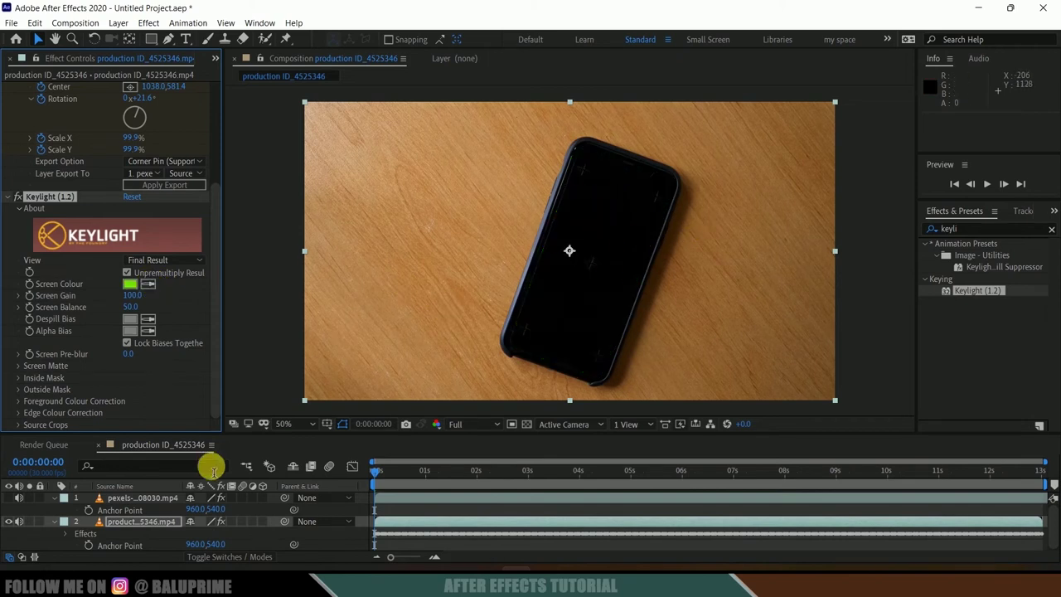
click(10, 498)
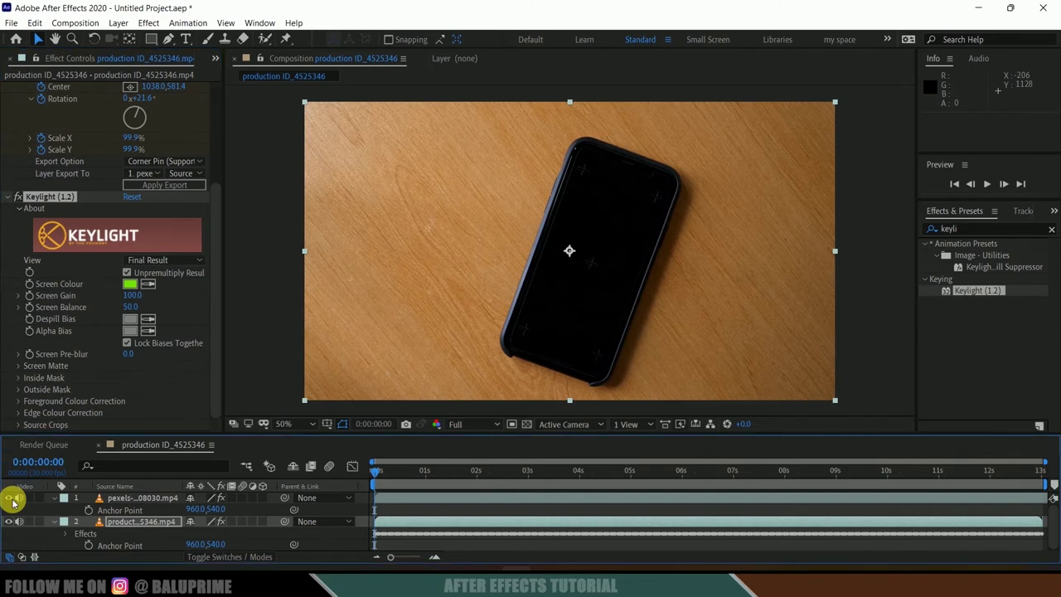
drag(135, 501, 126, 533)
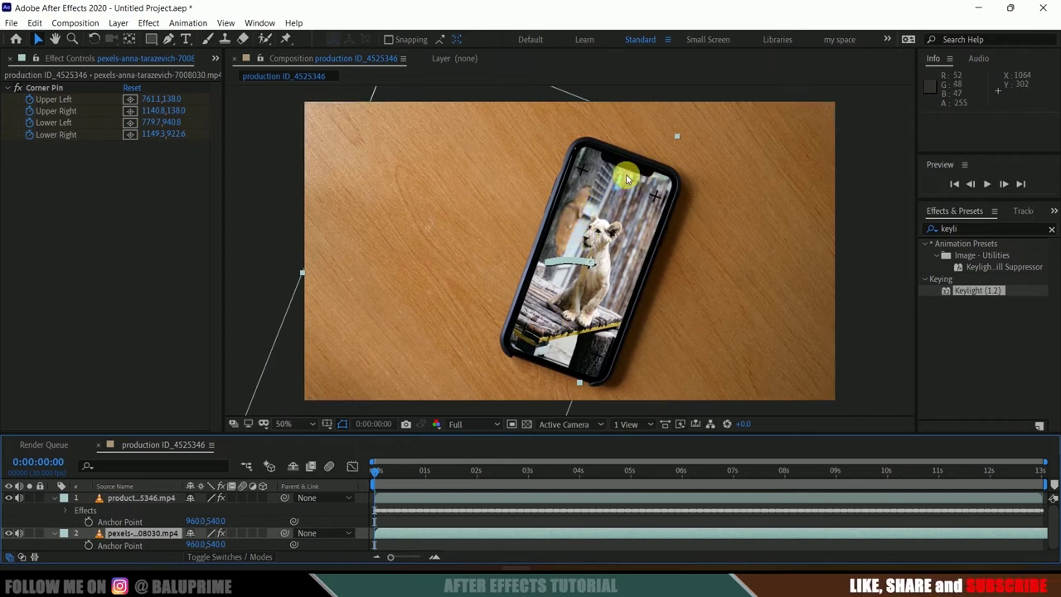
Preview the keyed composite to 0:00:01:25, then hide the lion layer and disable Keylight
key(space)
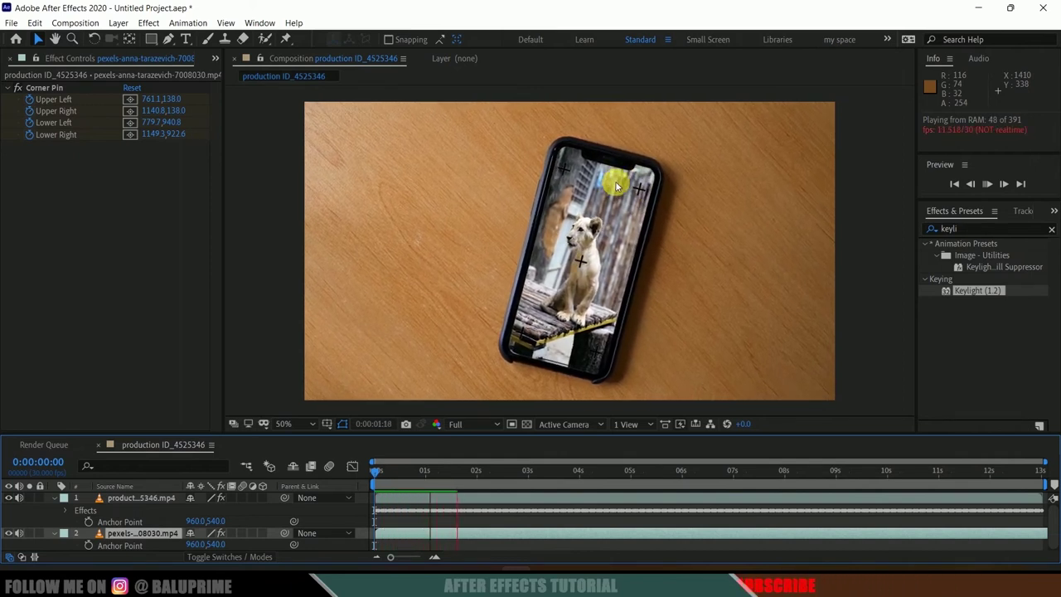
click(469, 473)
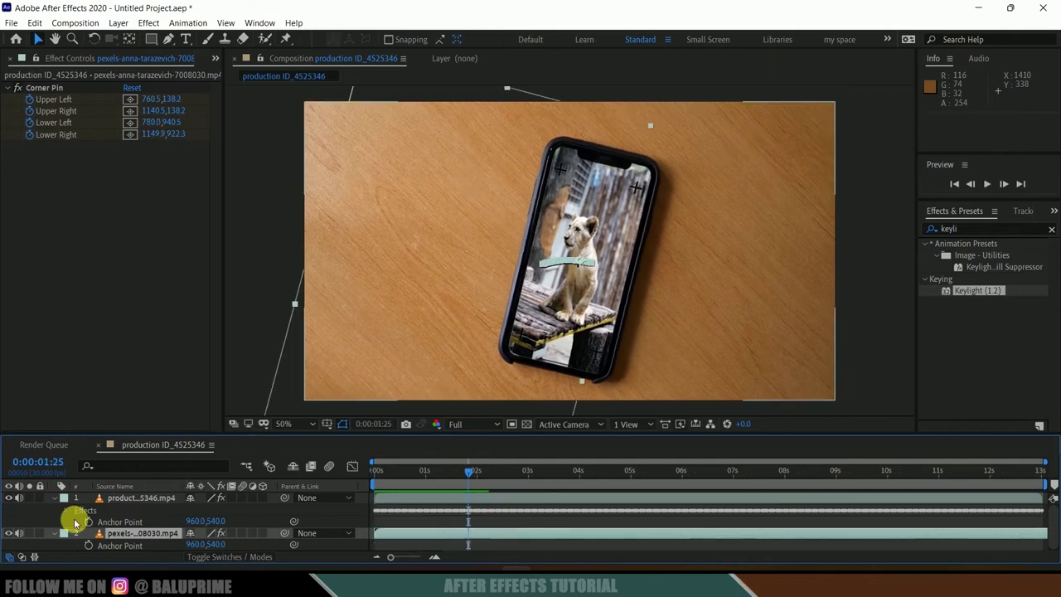
click(8, 533)
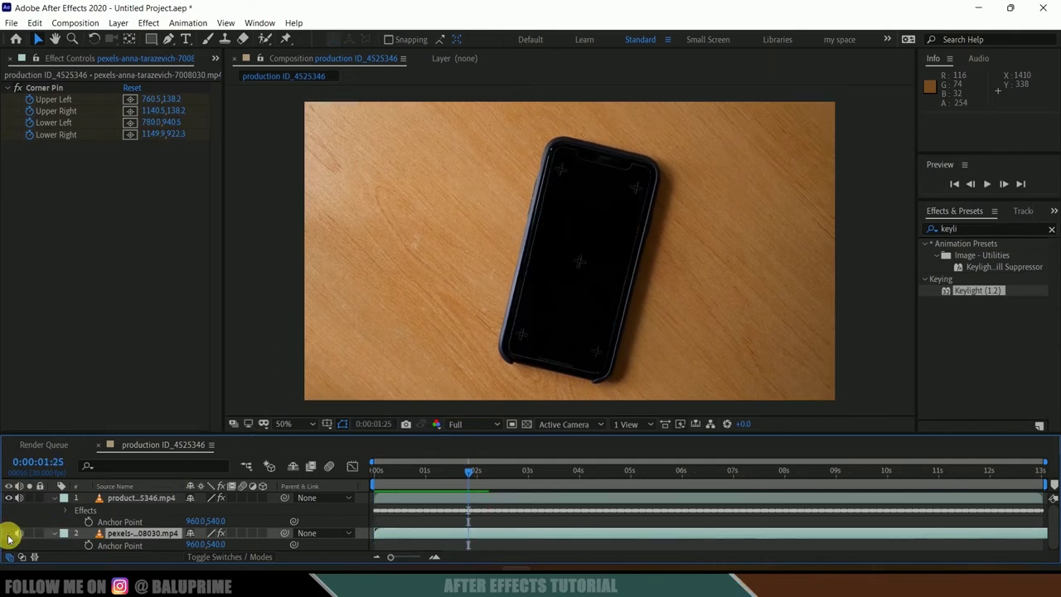
click(132, 498)
click(25, 346)
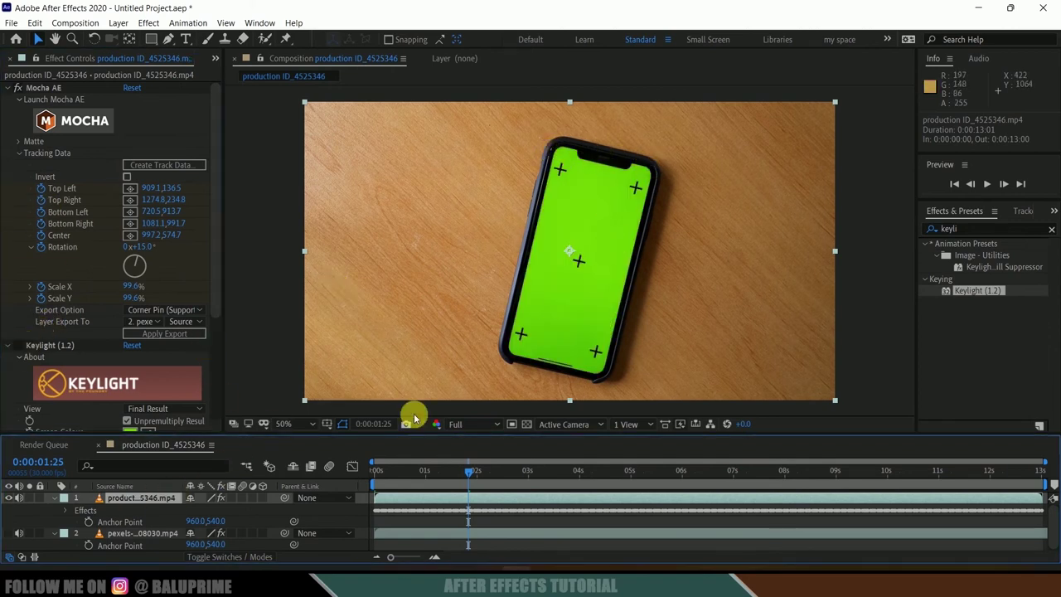
Trace Mask 1 with the Pen tool around the phone screen's corners, closing on the first point
drag(403, 479, 368, 480)
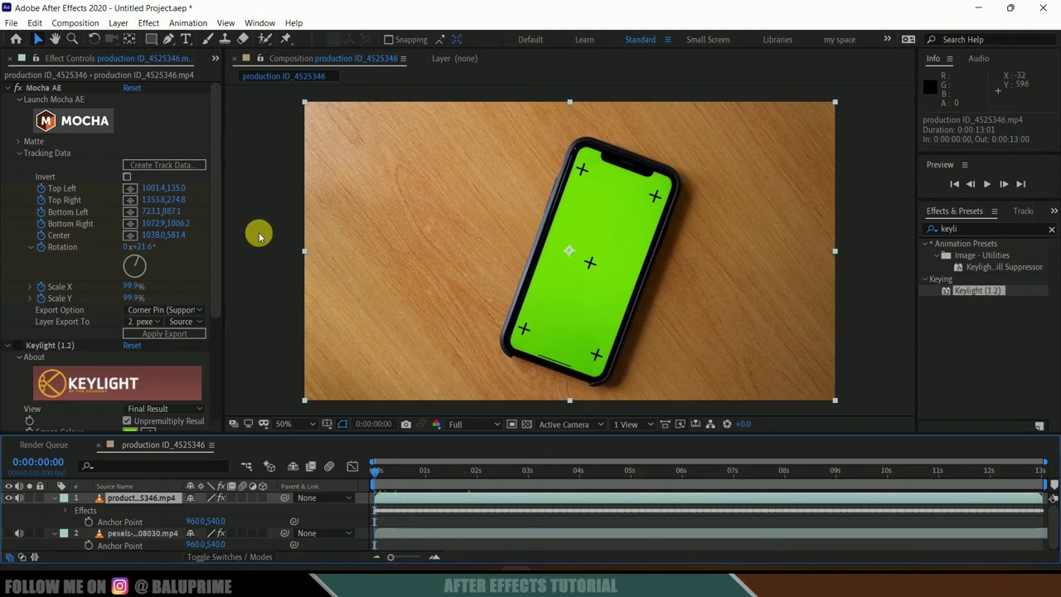
click(168, 40)
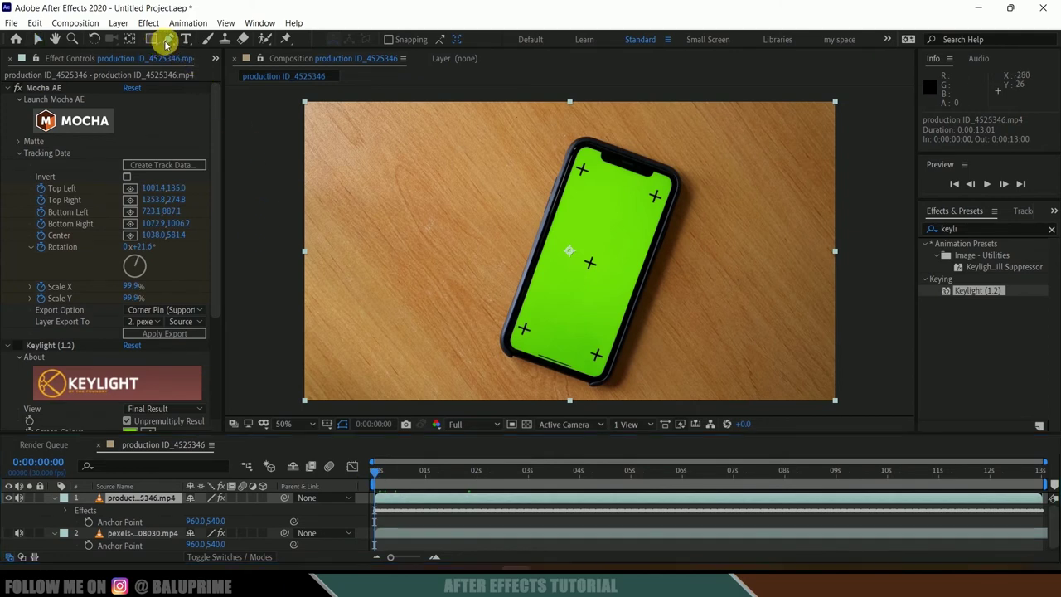
click(582, 160)
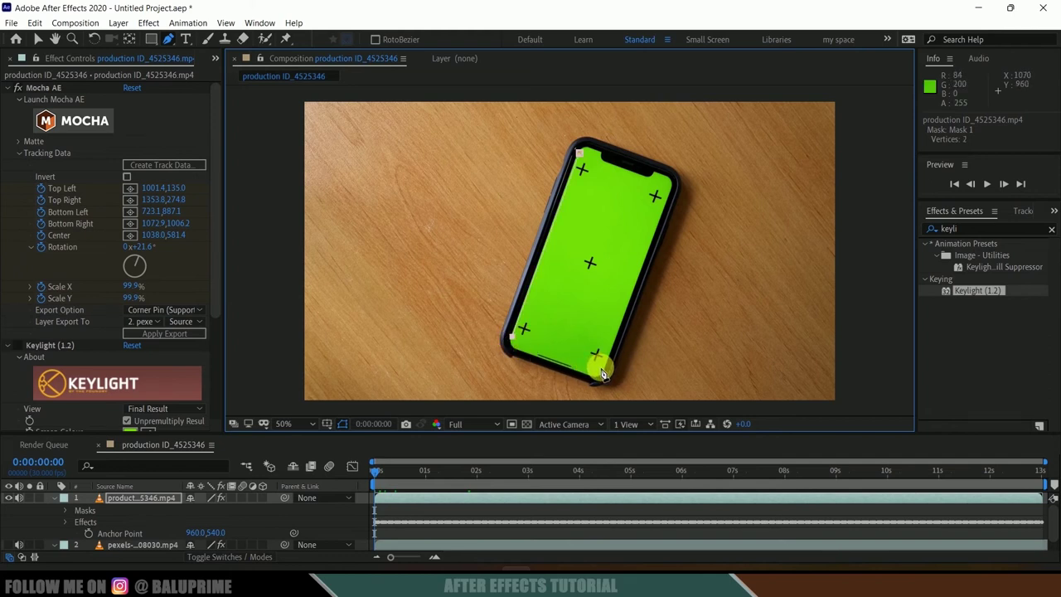
click(668, 189)
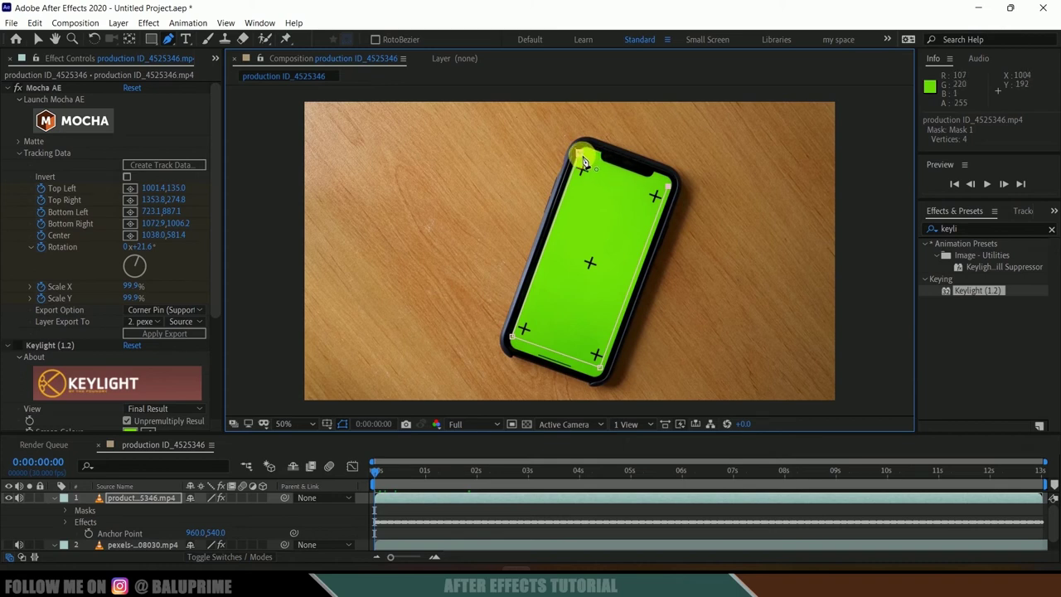
click(583, 161)
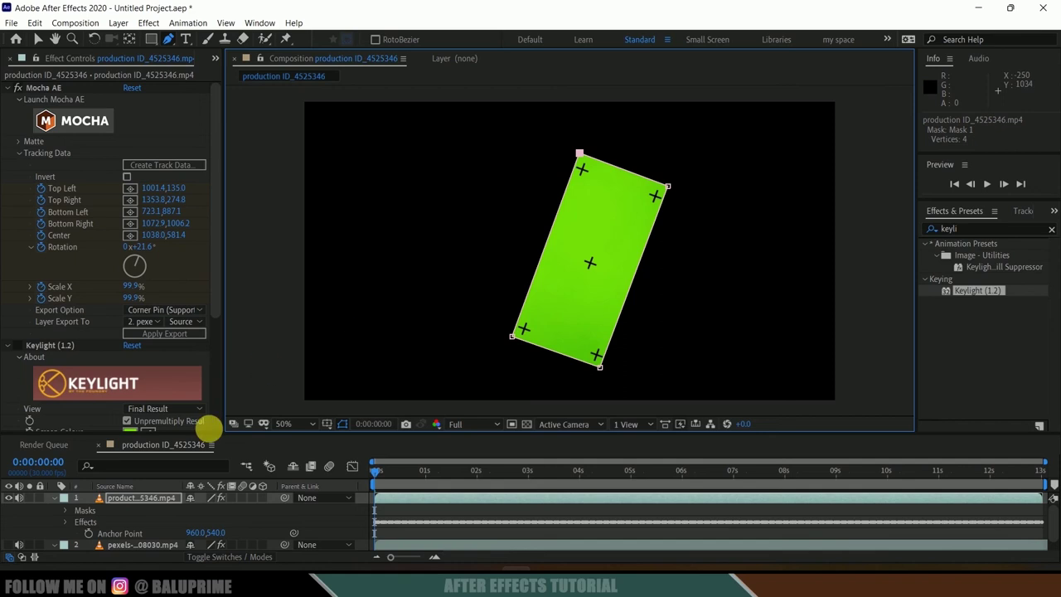
key(m)
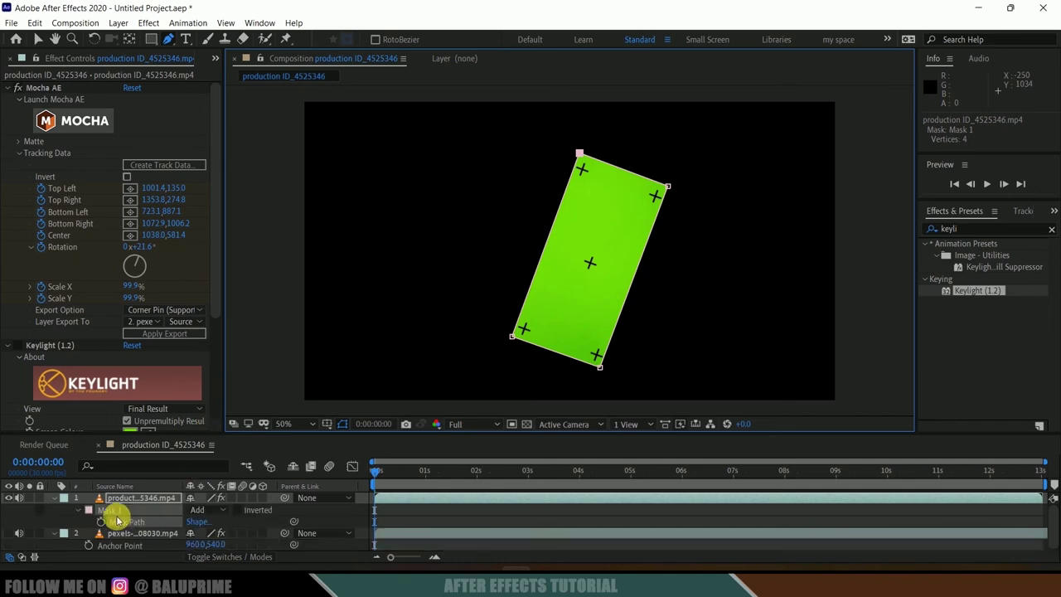
Invert Mask 1, re-enable the lion footage layer and its Keylight key, and preview
click(237, 510)
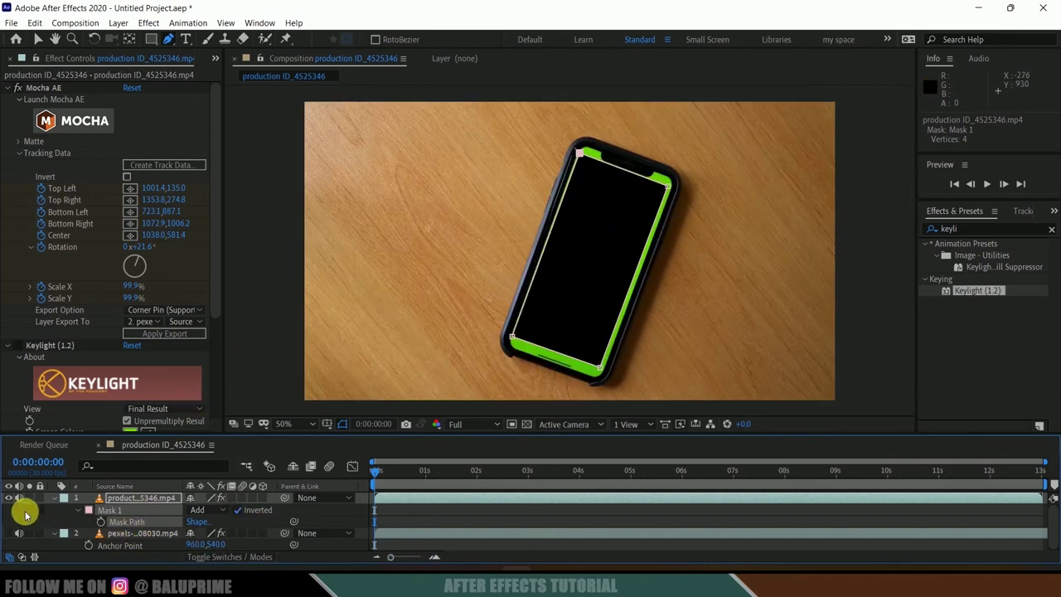
click(9, 534)
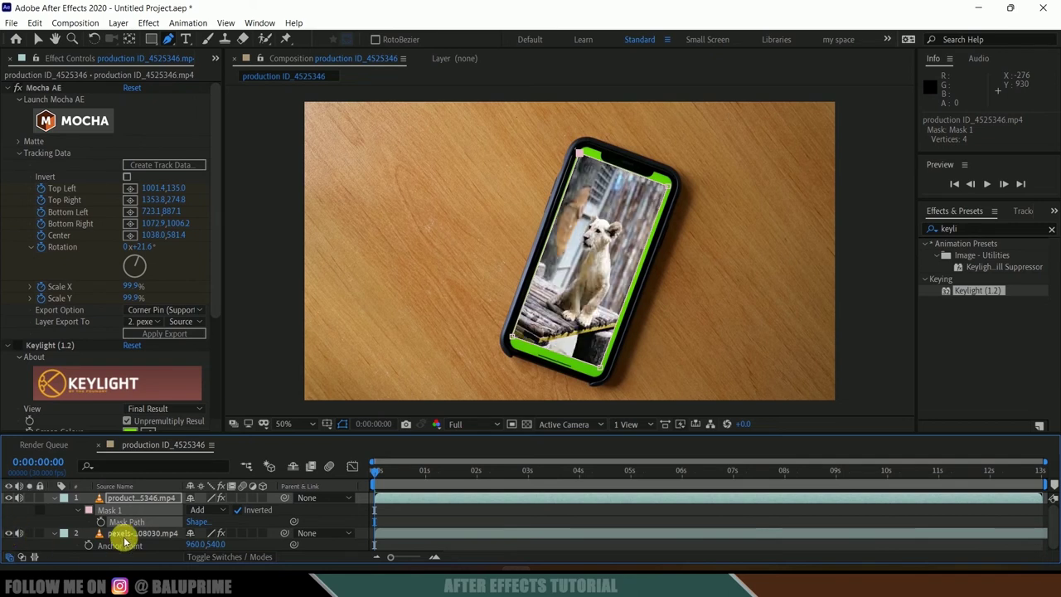
click(18, 347)
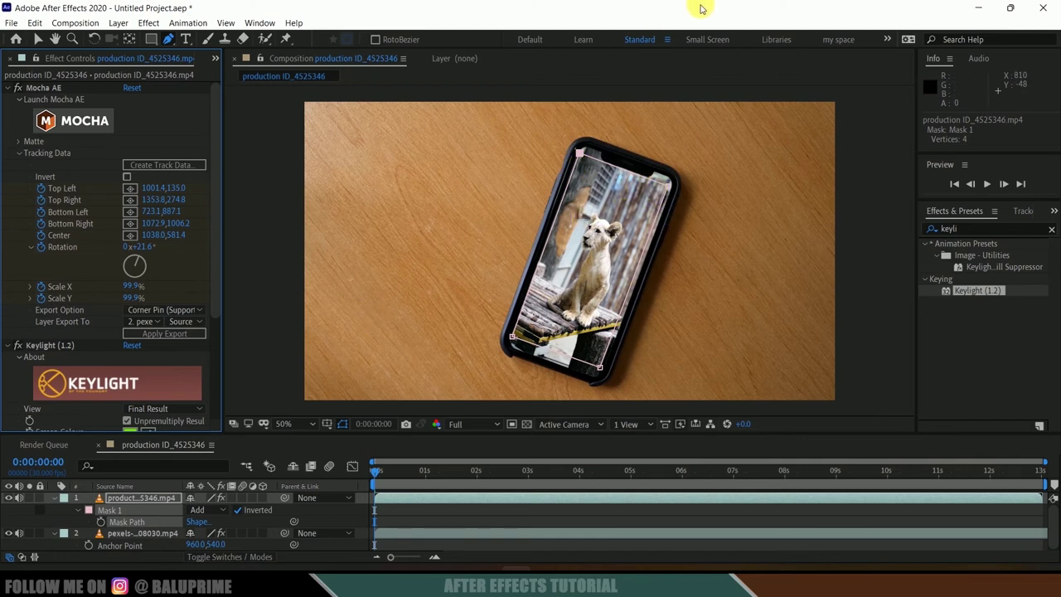
key(space)
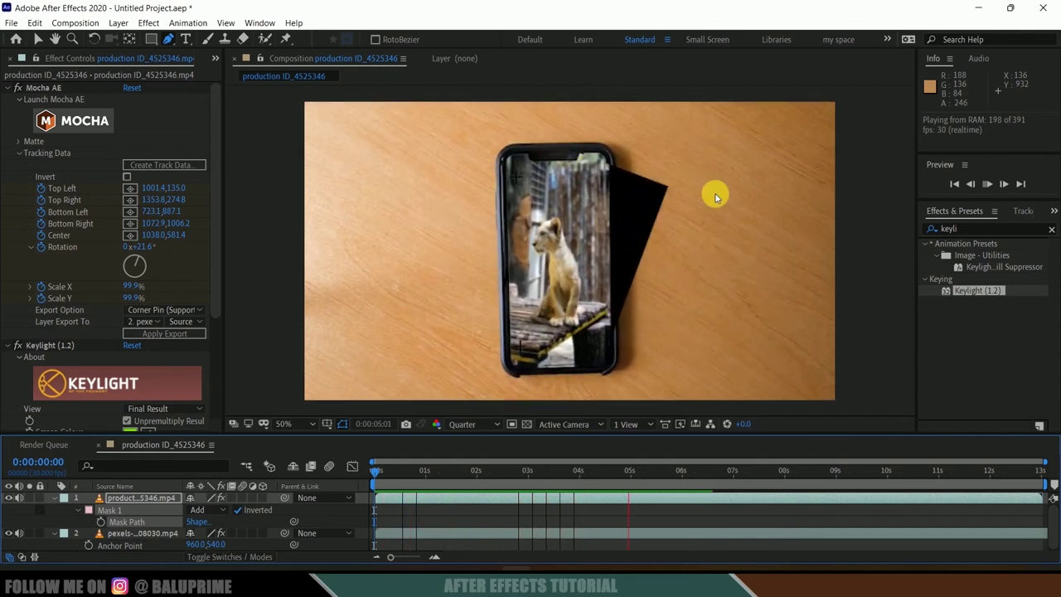
Set a starting Mask Path keyframe for Mask 1 at 0:00
click(375, 472)
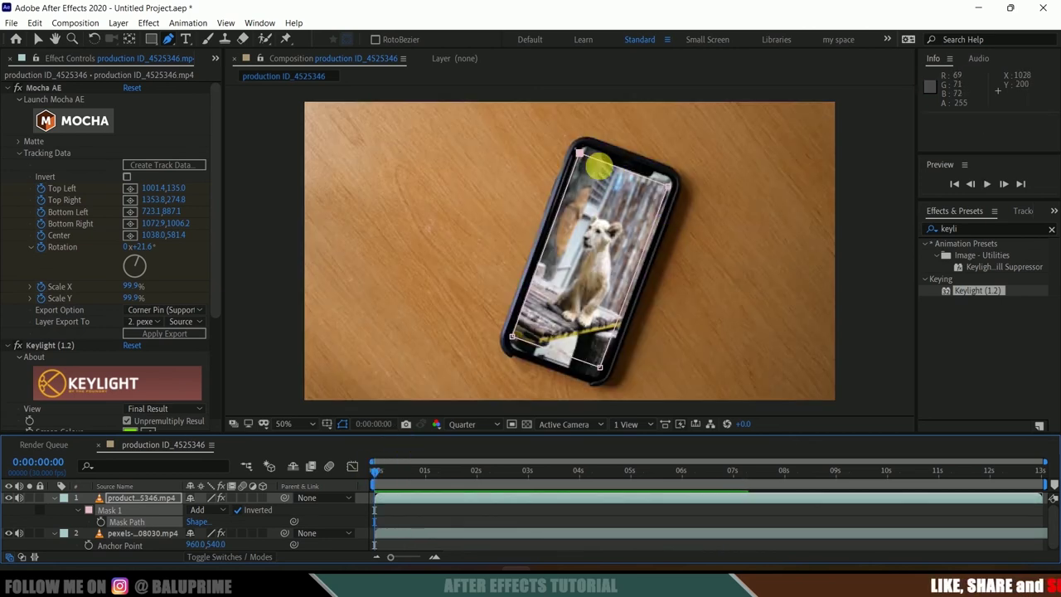
click(126, 498)
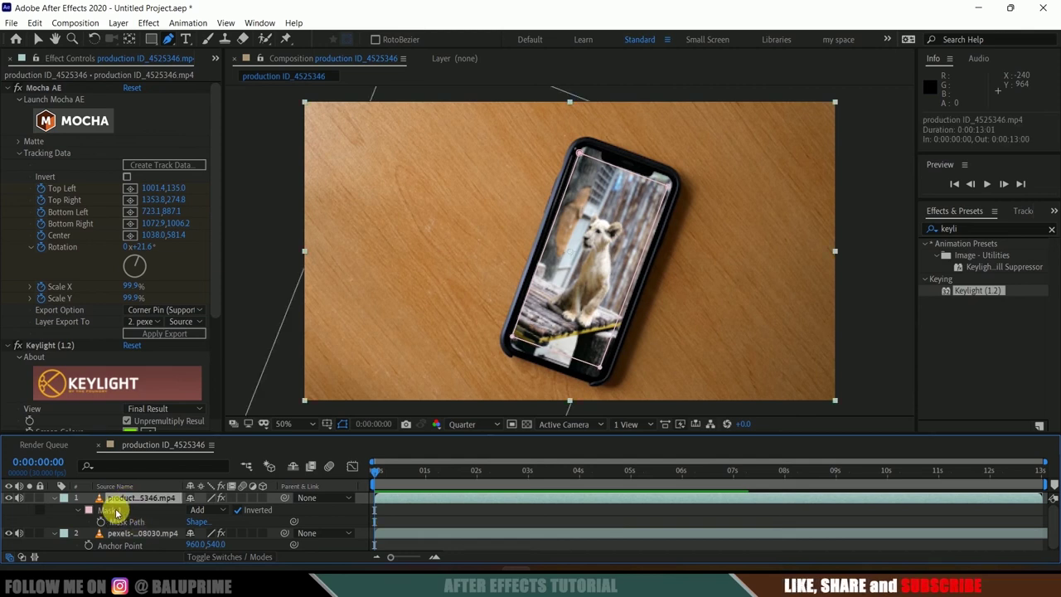
click(116, 510)
drag(378, 471, 331, 471)
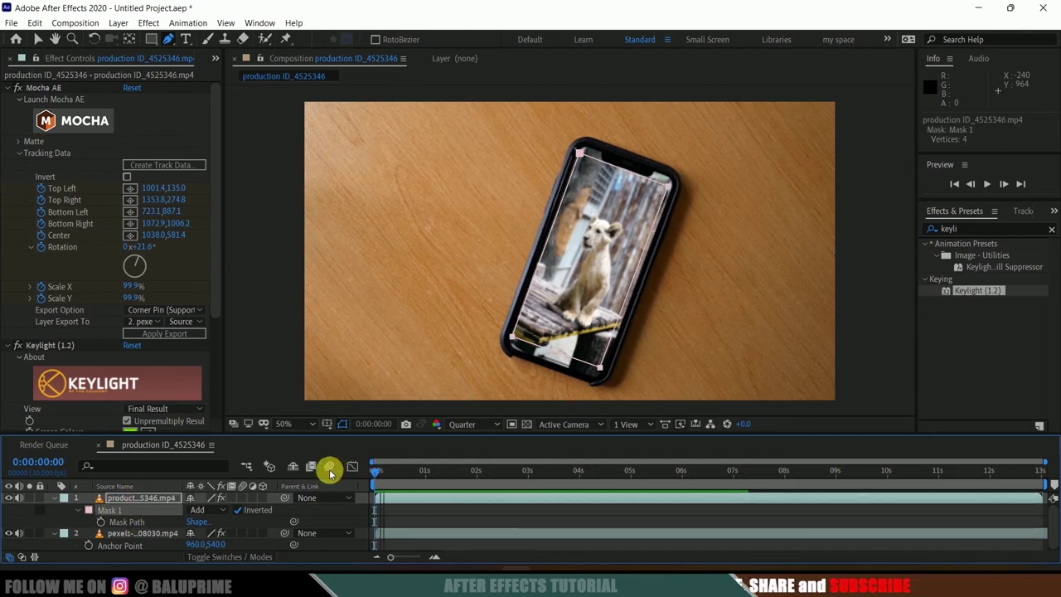
click(101, 523)
click(549, 495)
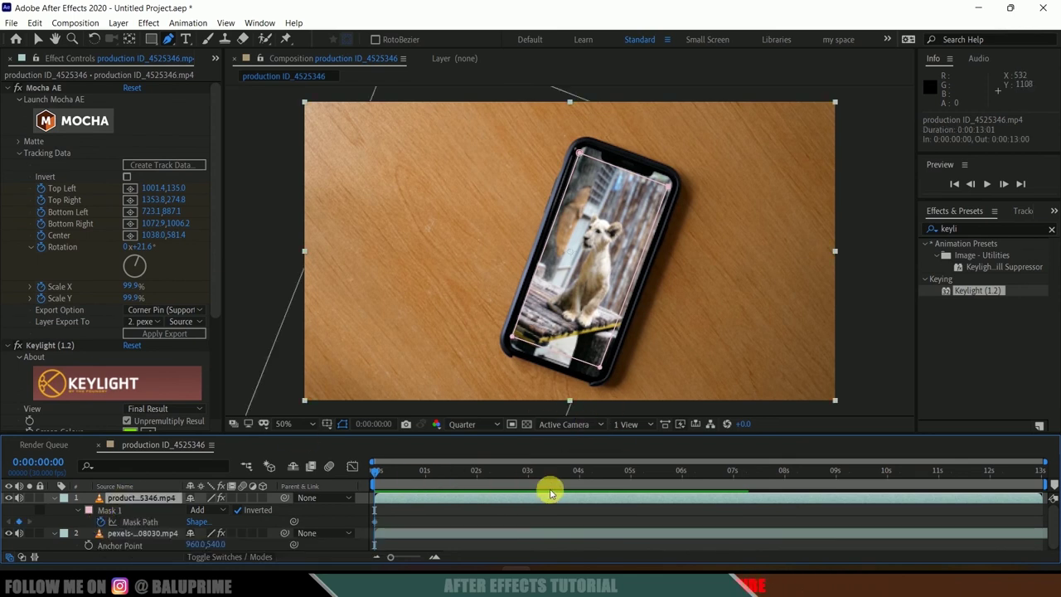
At the 3-second mark, drag Mask 1's four corners onto the phone screen corners
click(528, 473)
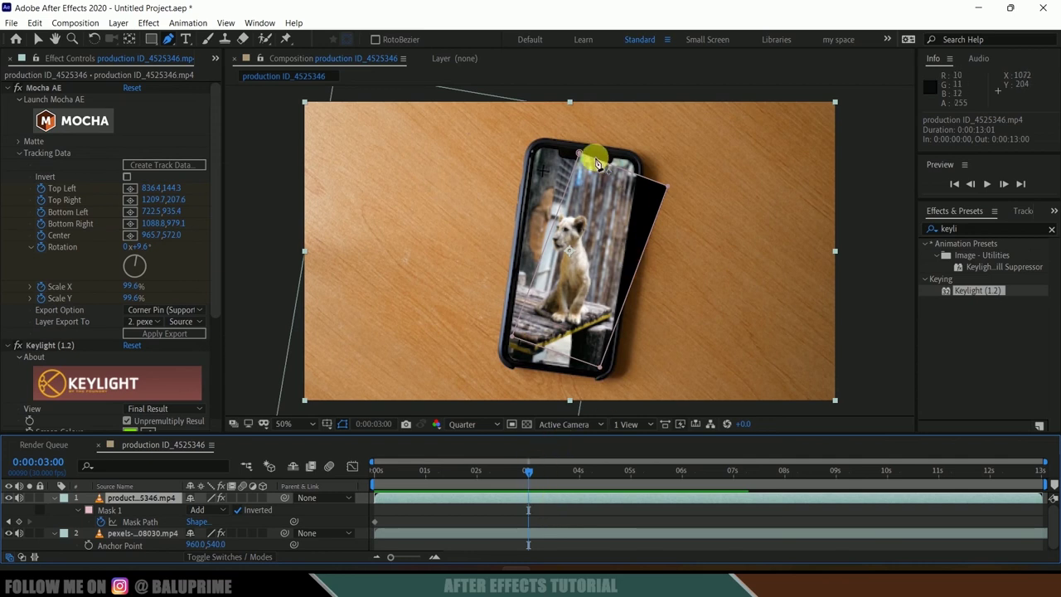
click(37, 39)
drag(583, 155, 537, 156)
drag(668, 185, 636, 172)
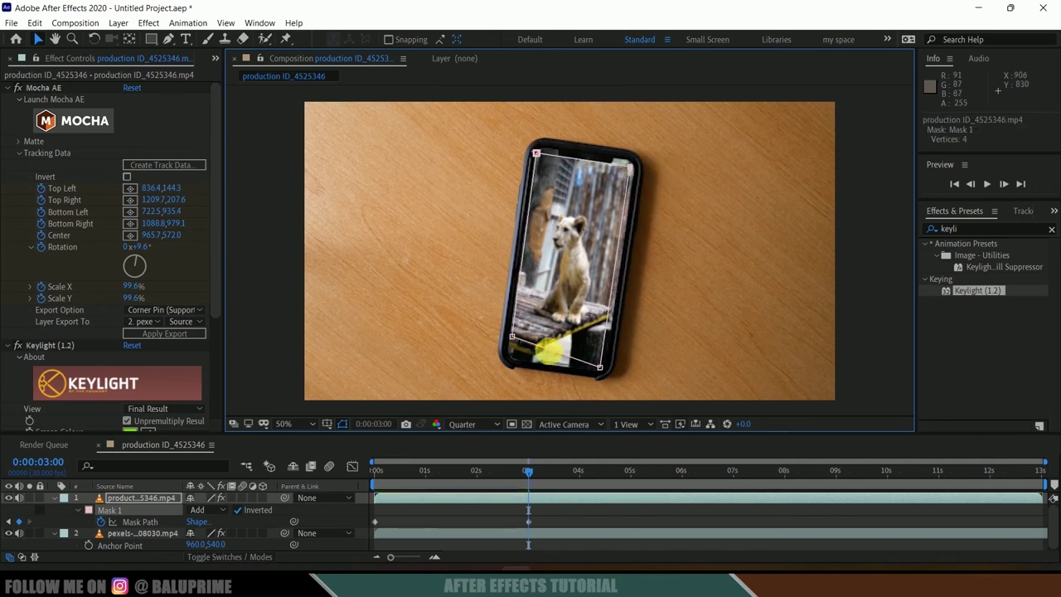
drag(514, 346, 511, 354)
drag(599, 368, 605, 368)
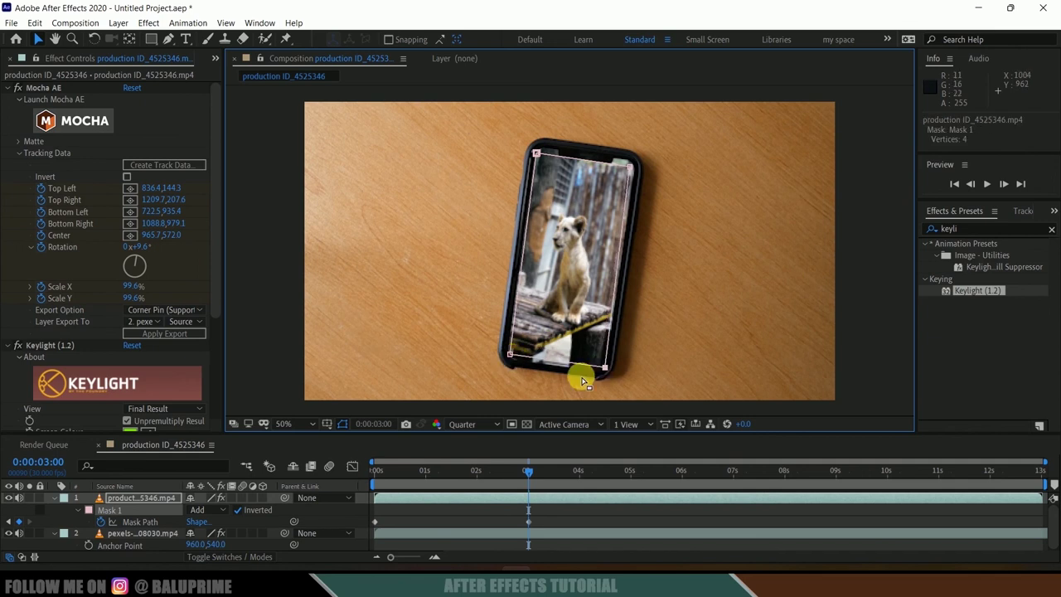
Refit Mask 1's corners to the rotated phone near 6 seconds, then preview from the start
click(679, 474)
drag(537, 155, 502, 169)
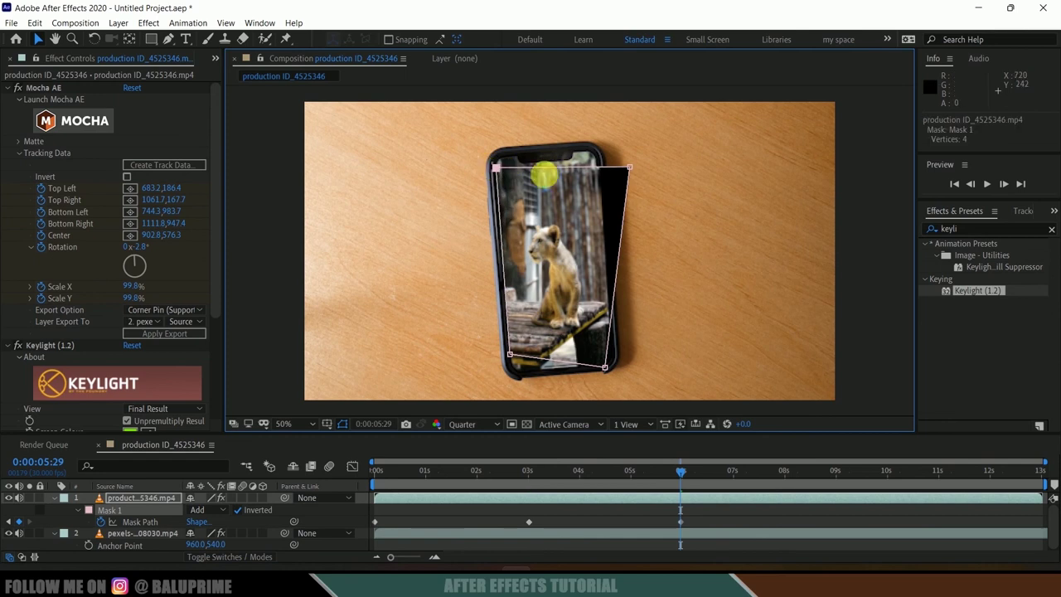
drag(629, 170, 589, 163)
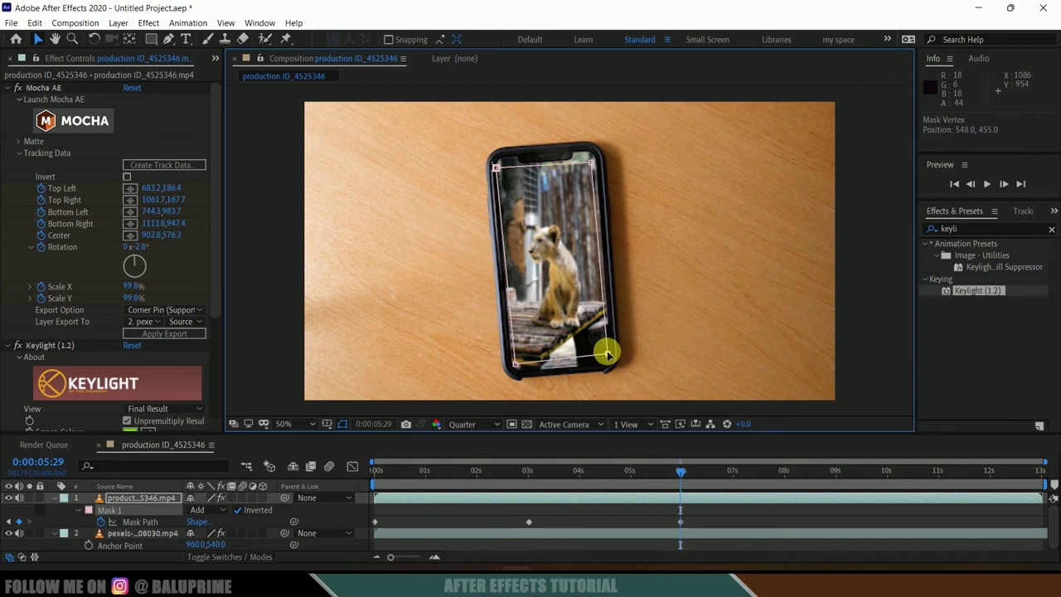
drag(497, 170, 475, 177)
drag(606, 351, 616, 360)
drag(476, 178, 464, 191)
click(519, 373)
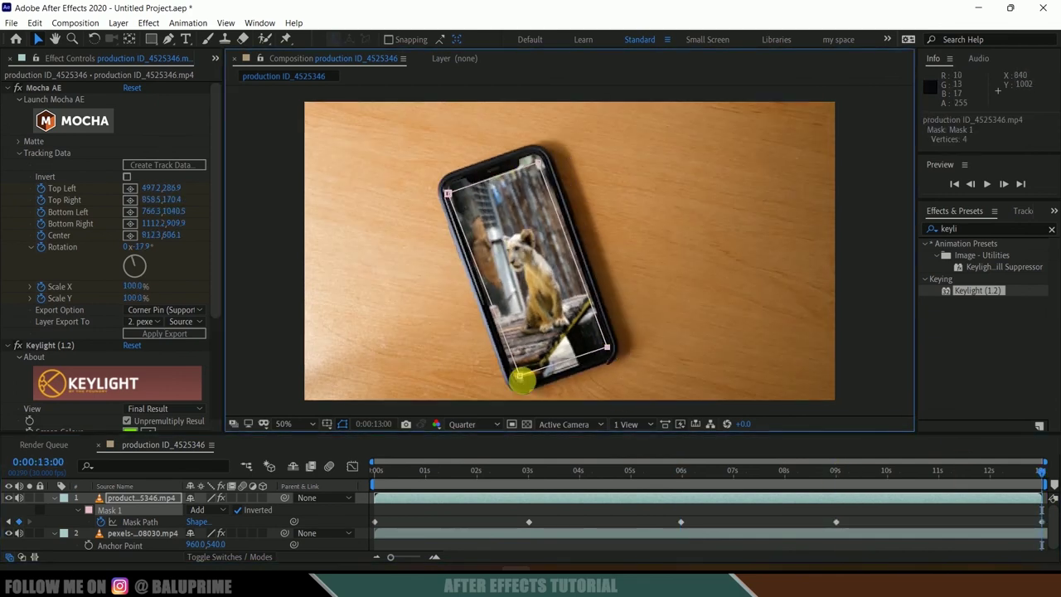
key(Home)
key(space)
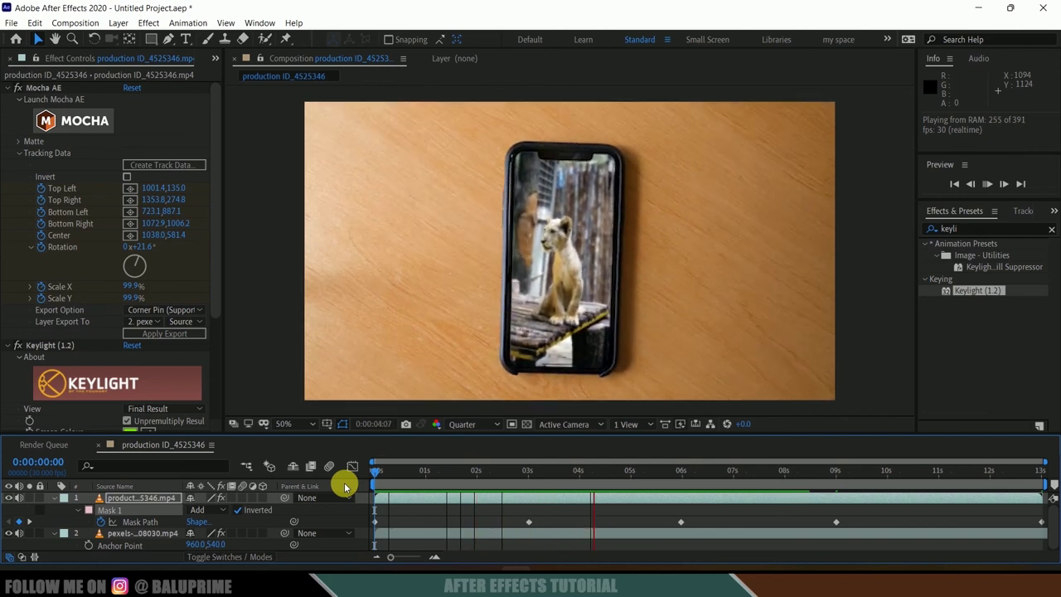
key(space)
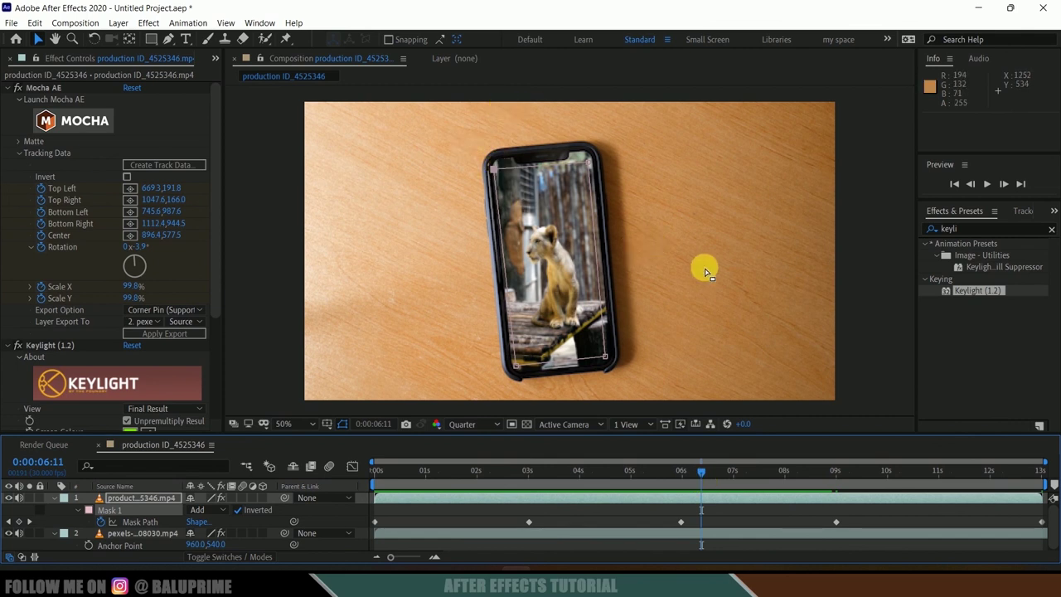
key(space)
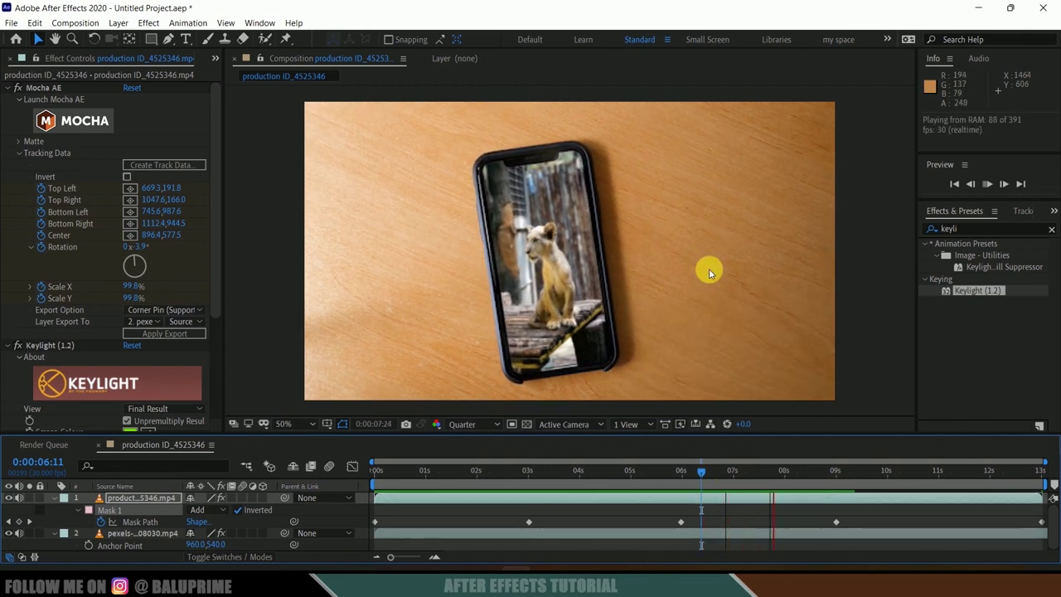